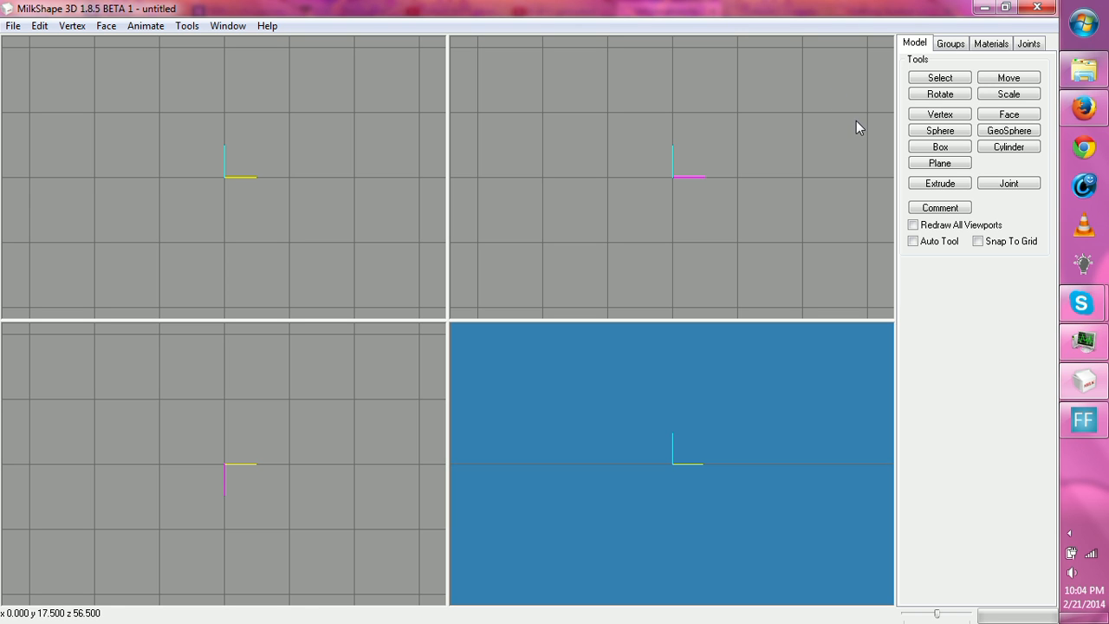
- Draw an upright cylinder with 6 stacks and 12 slices in the side view
click(1005, 152)
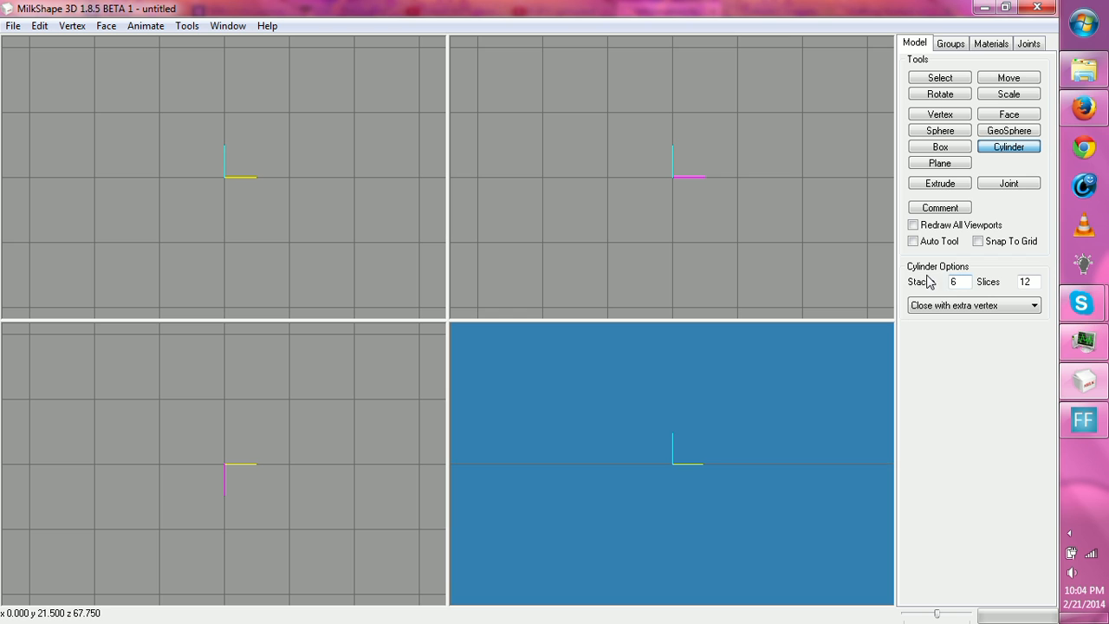
mouse_move(690, 99)
mouse_down()
mouse_move(729, 186)
mouse_move(745, 283)
mouse_up()
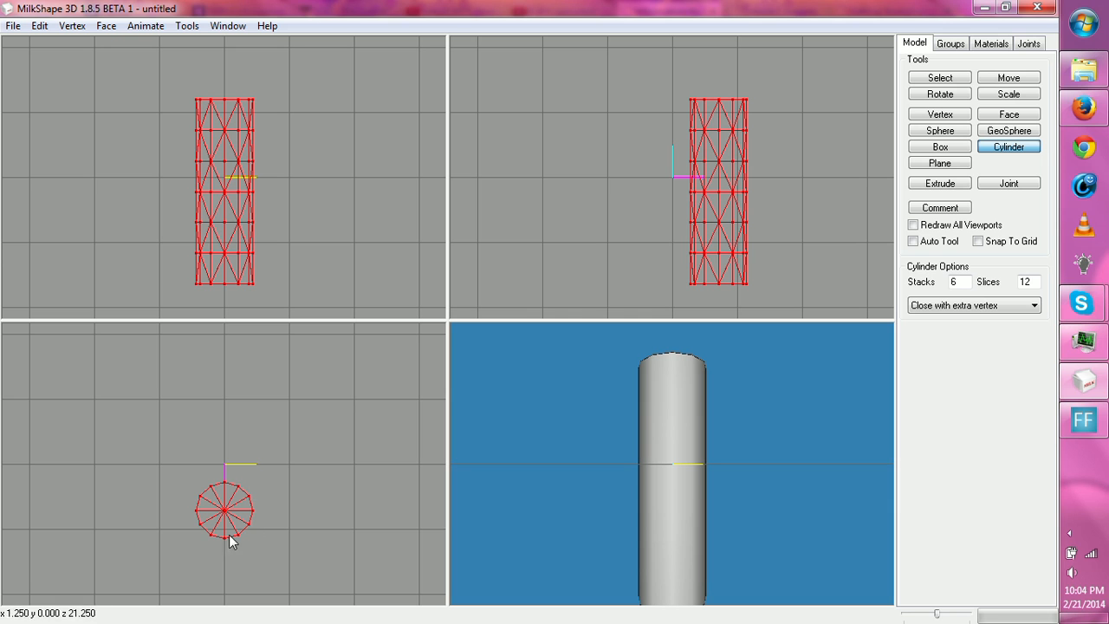
drag(457, 452, 719, 433)
- Set the cylinder slices to 8 and draw a second upright cylinder of similar height beside the first in the side view
double_click(1025, 282)
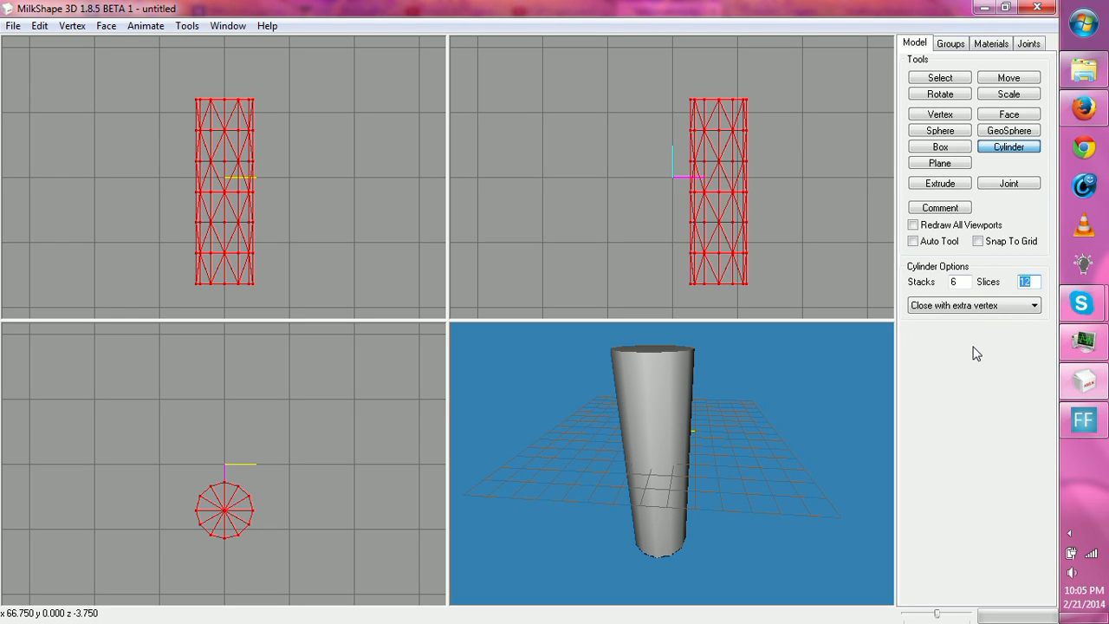
text(8)
drag(774, 400, 758, 415)
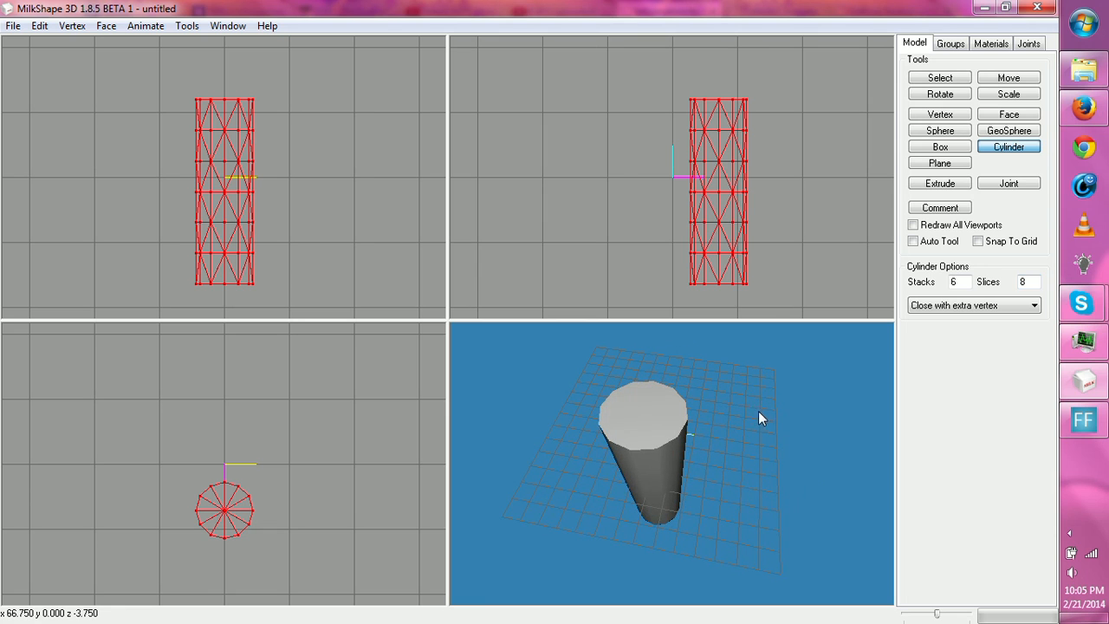
drag(763, 96, 832, 284)
drag(702, 479, 705, 396)
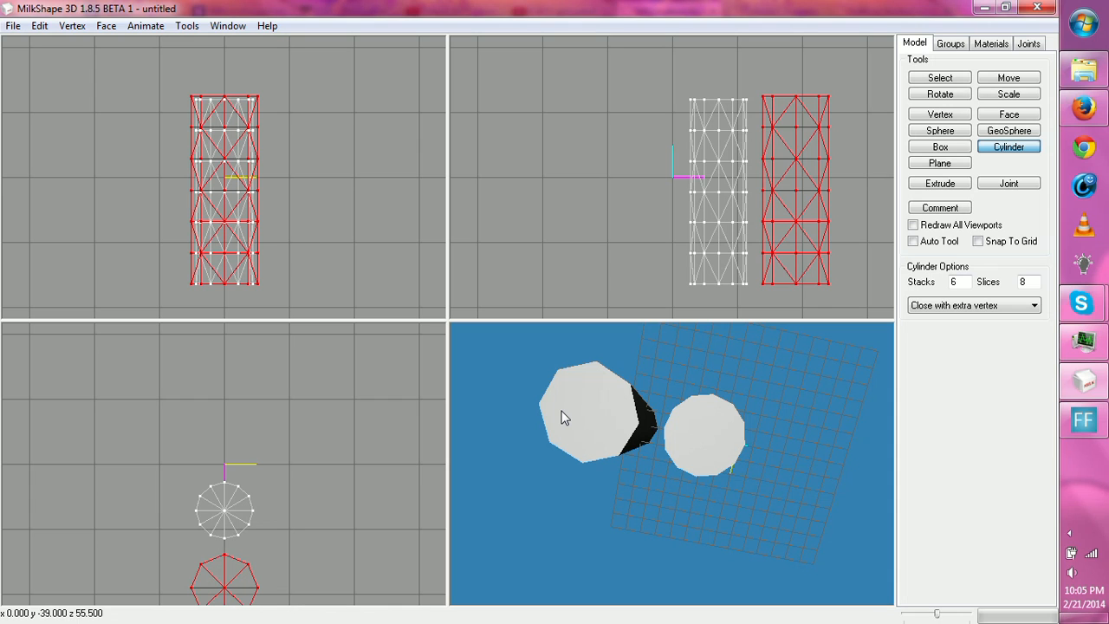
- Select all vertices of both cylinders and delete them
click(940, 79)
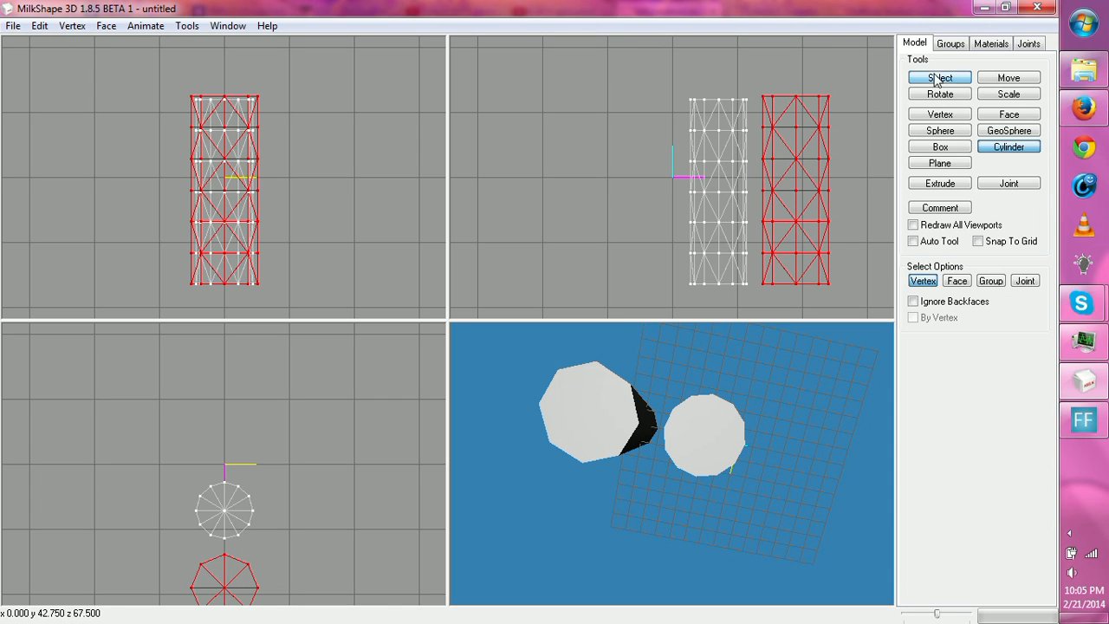
drag(665, 67, 883, 332)
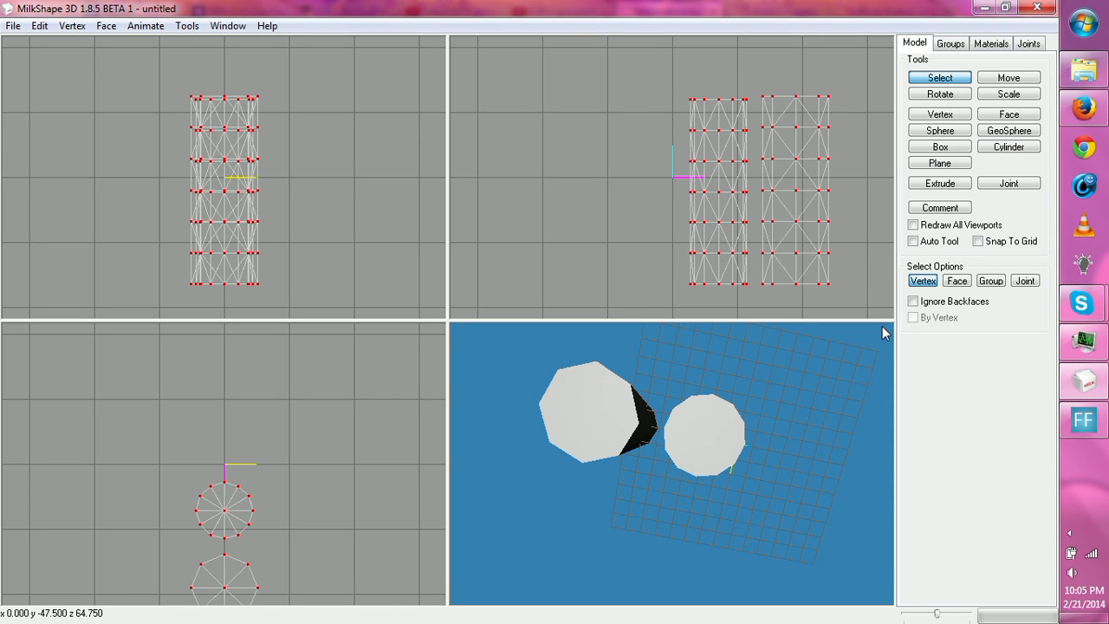
key(Delete)
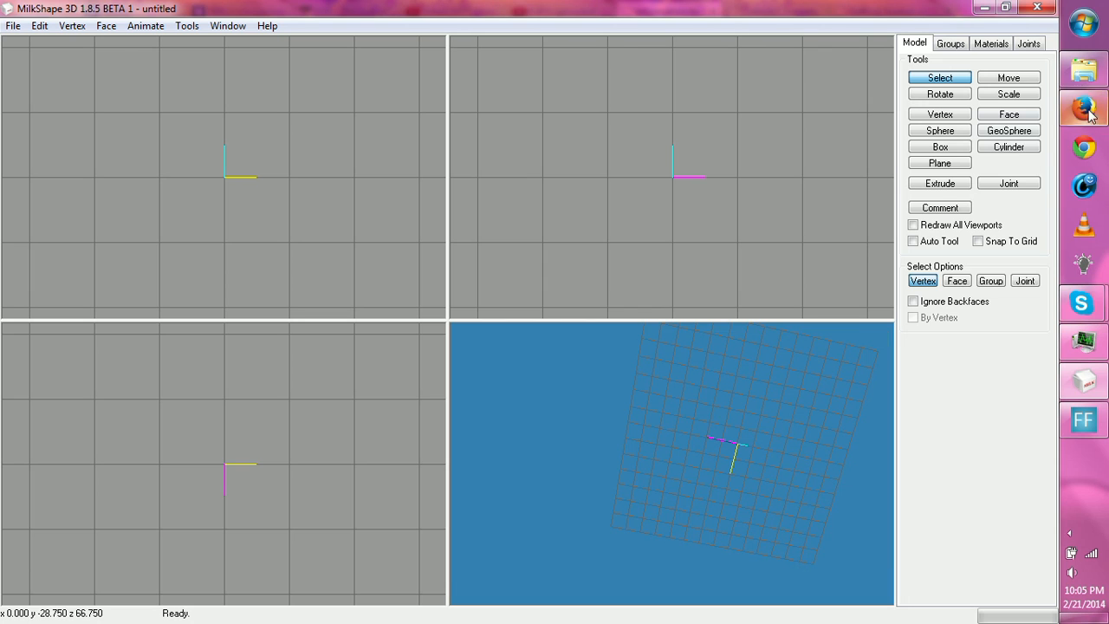
- Draw a small upright cylinder with 3 stacks and 10 slices just above the origin in the front view
click(1012, 147)
middle_drag(824, 263, 840, 246)
middle_drag(803, 162, 808, 189)
scroll(807, 189, down, 8)
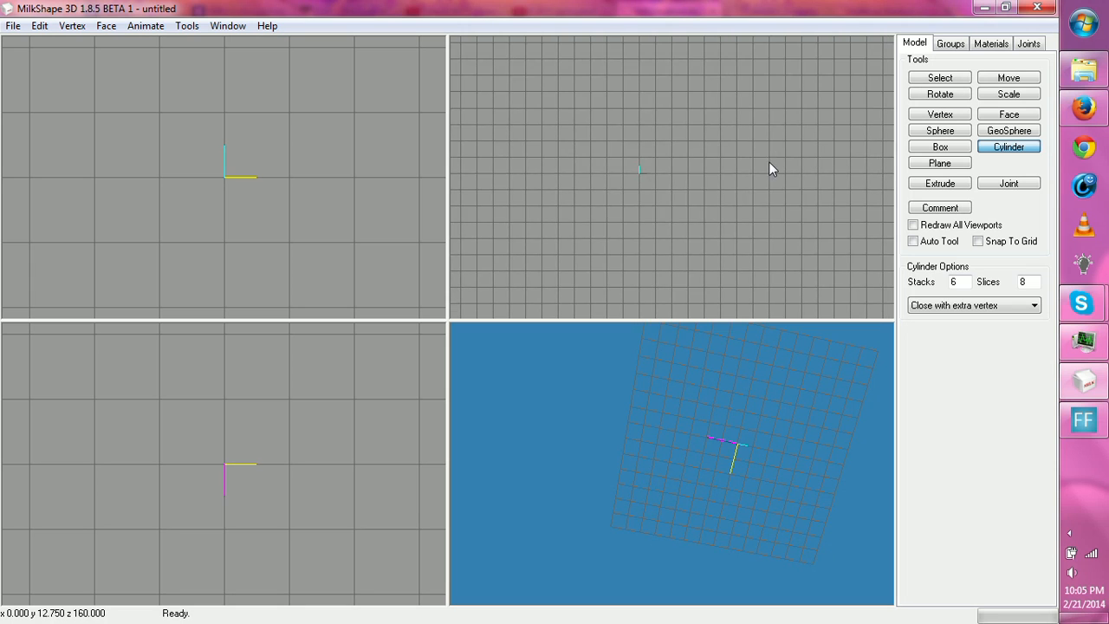
scroll(728, 196, up, 8)
scroll(824, 183, down, 5)
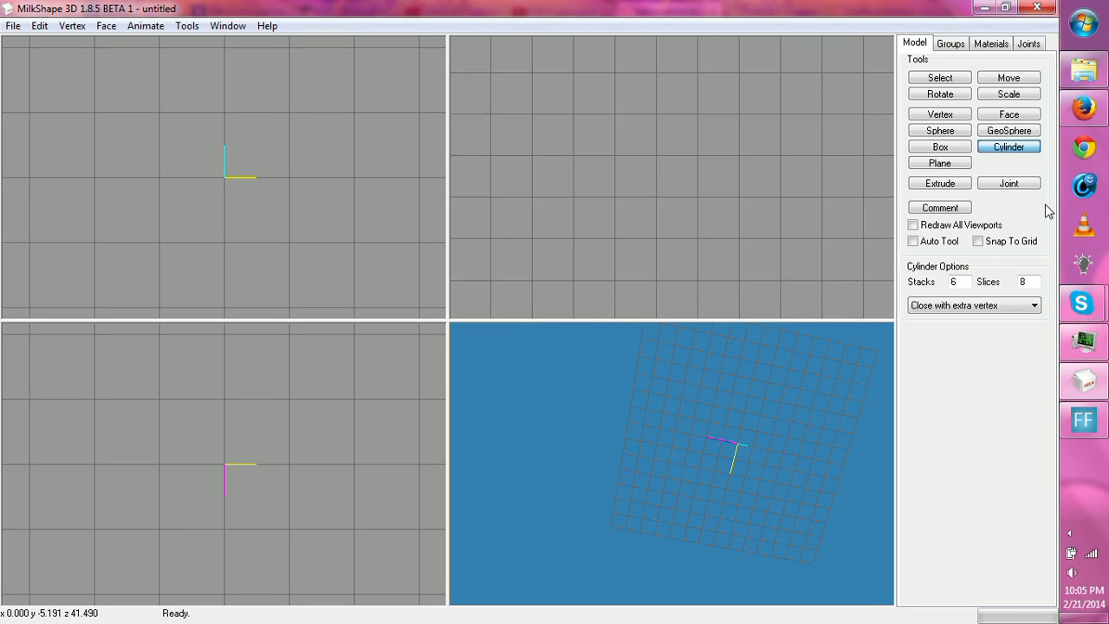
ctrl+drag(695, 163, 726, 161)
key(ctrl+z)
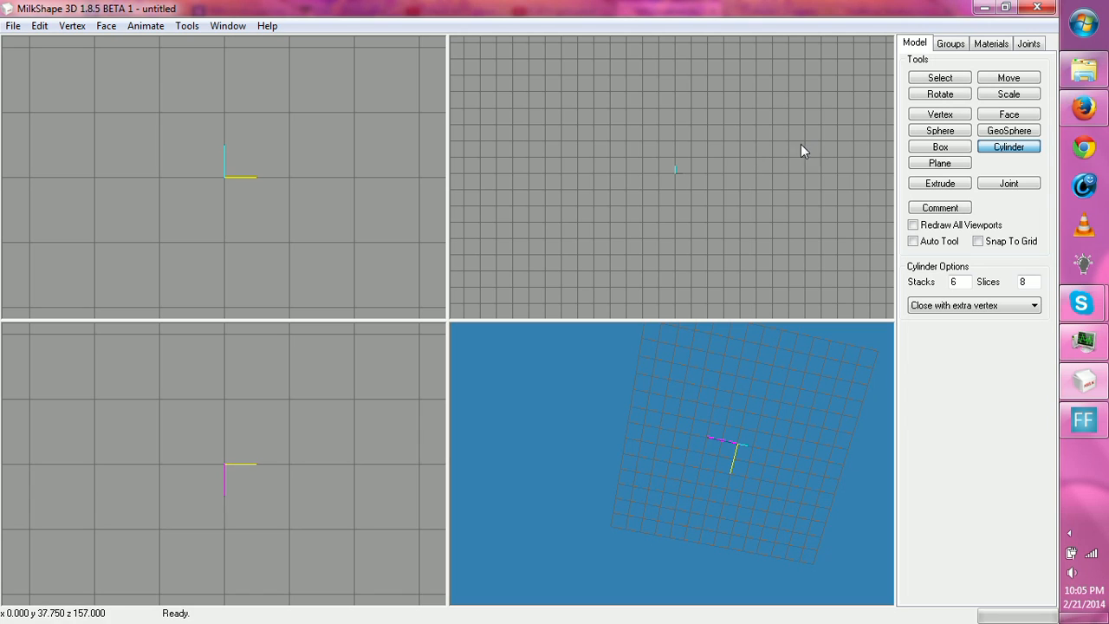
double_click(954, 282)
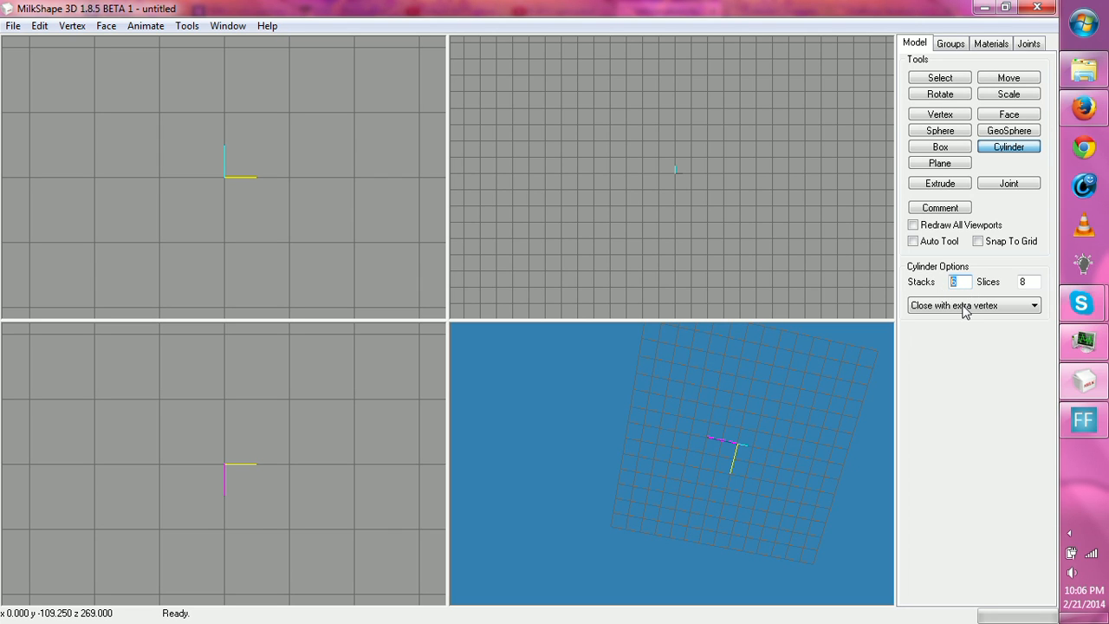
text(3)
double_click(1023, 282)
text(10)
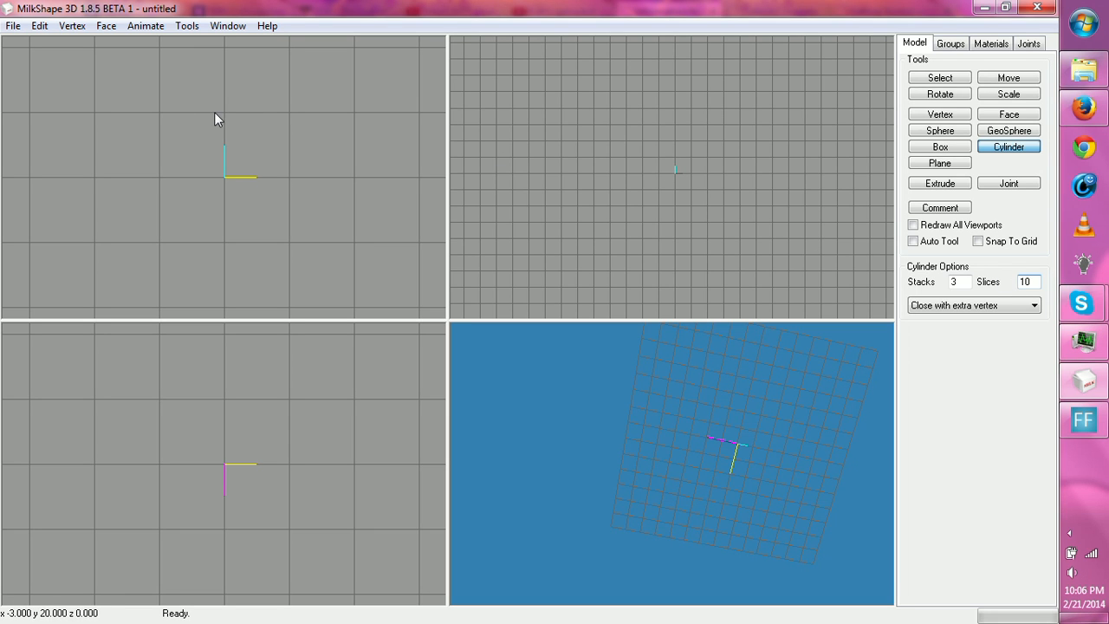
drag(214, 112, 240, 169)
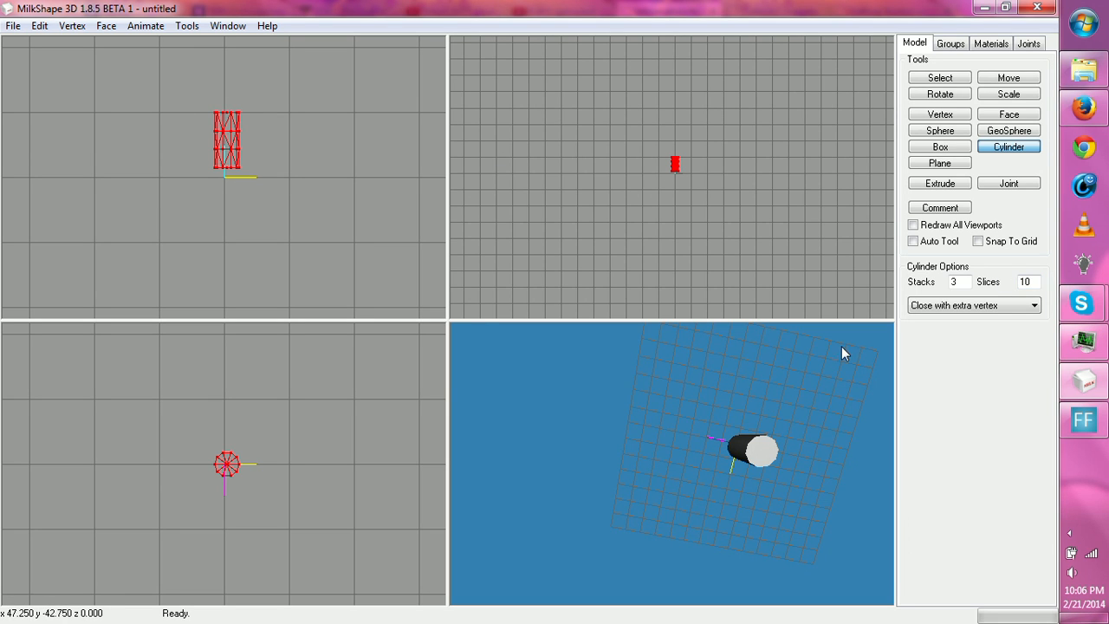
- Lock movement along Z and move the cylinder straight down until its base rests on the origin line
scroll(742, 228, up, 6)
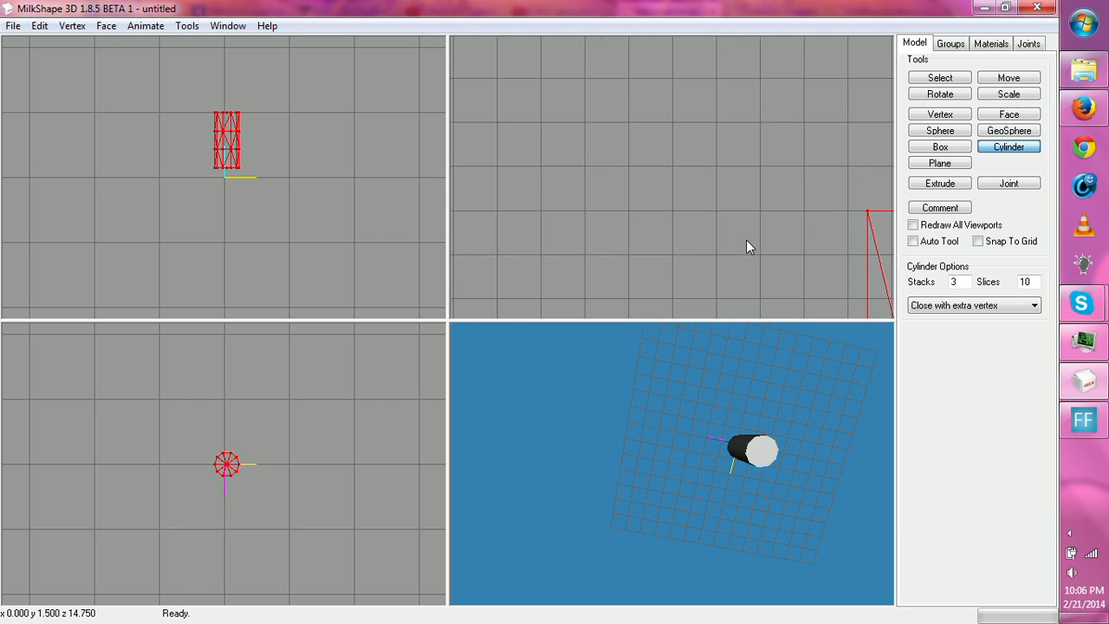
scroll(746, 240, down, 2)
ctrl+drag(746, 239, 553, 128)
scroll(586, 154, down, 5)
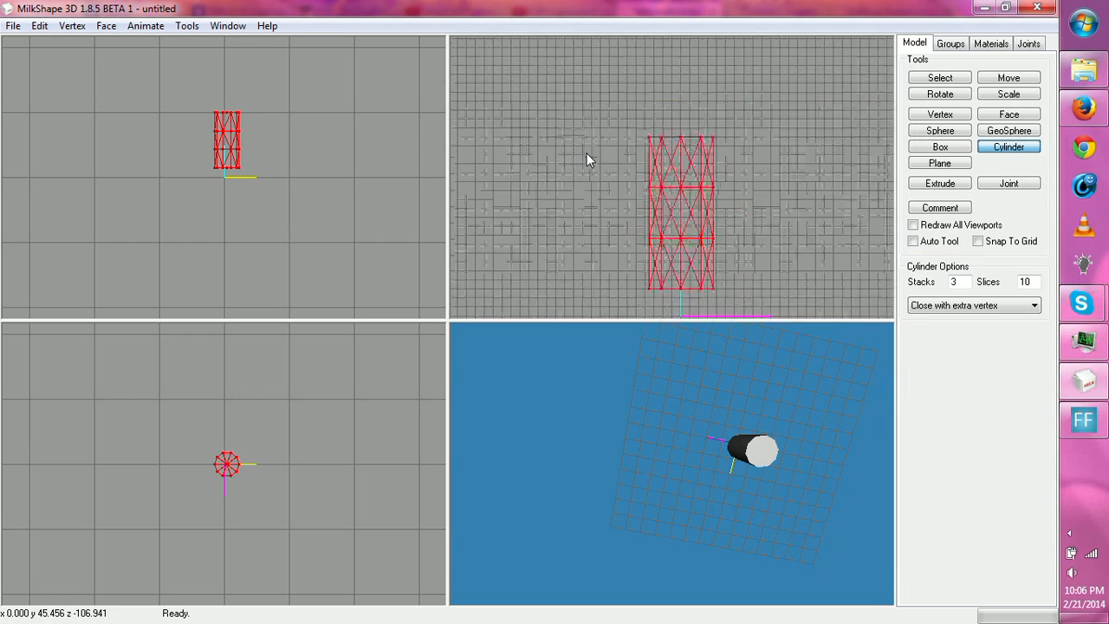
scroll(587, 153, up, 5)
ctrl+drag(669, 205, 639, 165)
scroll(645, 183, down, 2)
scroll(645, 183, down, 1)
drag(692, 522, 717, 425)
click(1005, 78)
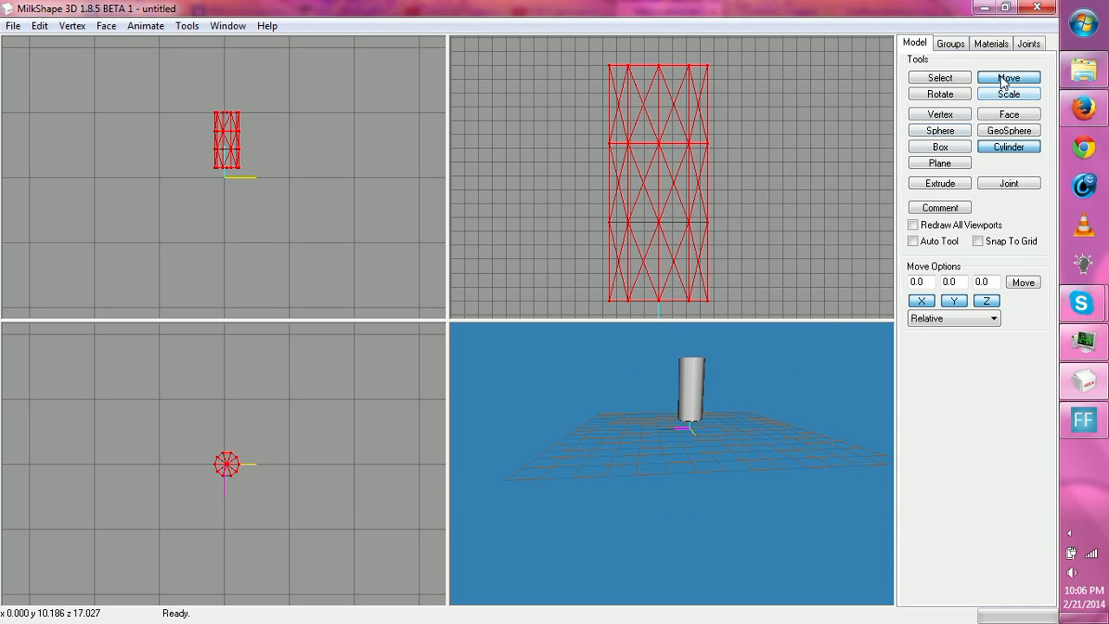
drag(792, 179, 796, 231)
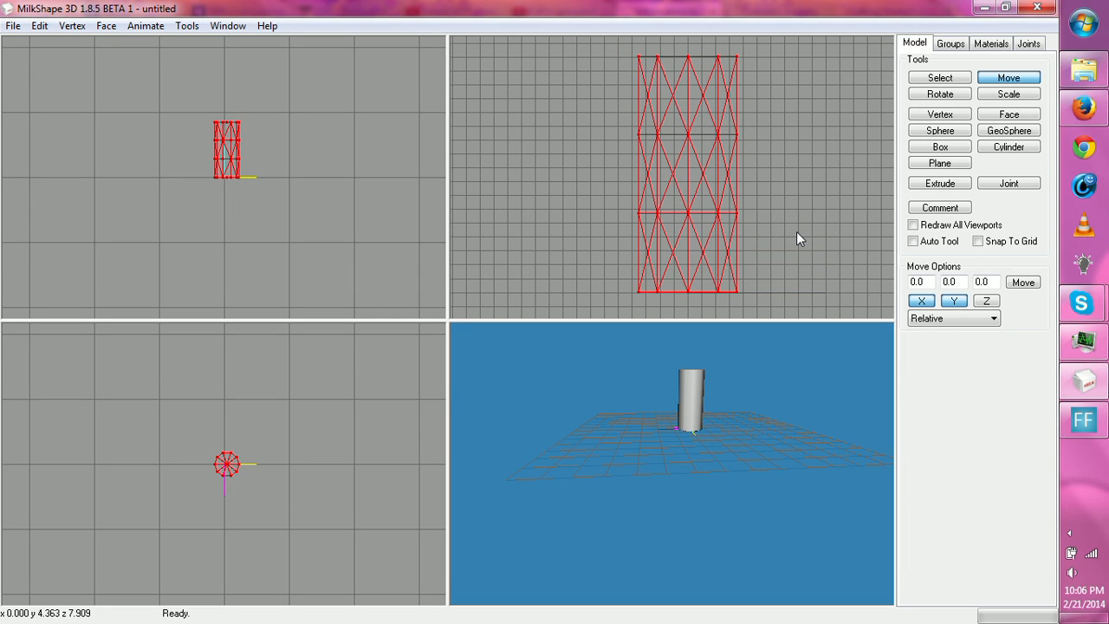
- Select the top, upper-middle and bottom vertex rows and scale them by 0.80 in X and Z about the center of mass
click(939, 79)
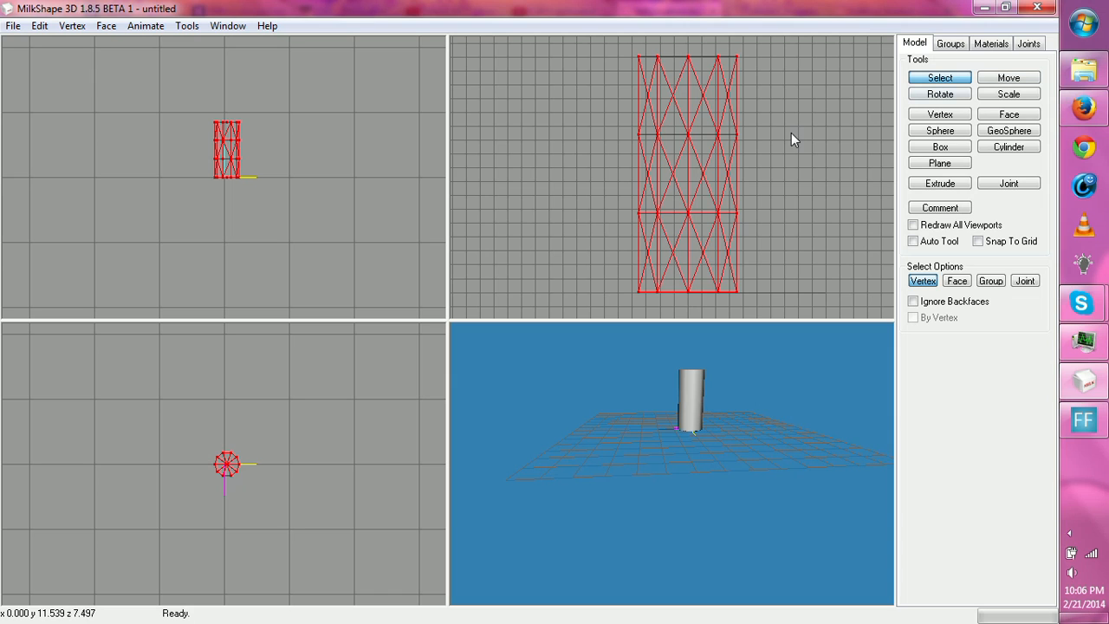
drag(606, 47, 758, 71)
shift+drag(631, 273, 775, 319)
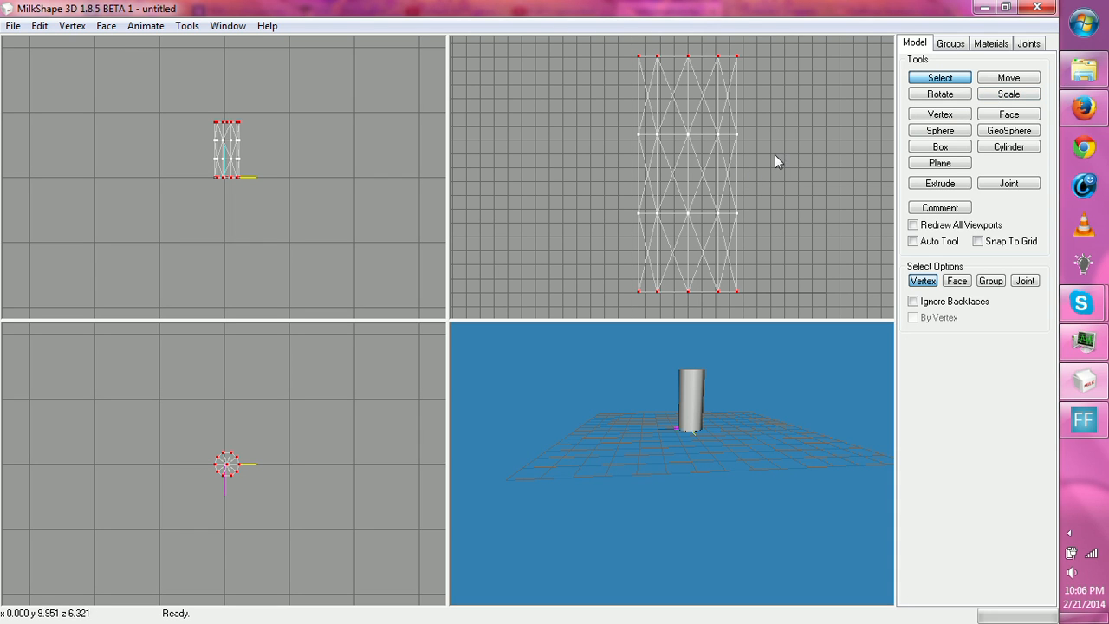
shift+drag(595, 122, 759, 148)
click(1007, 93)
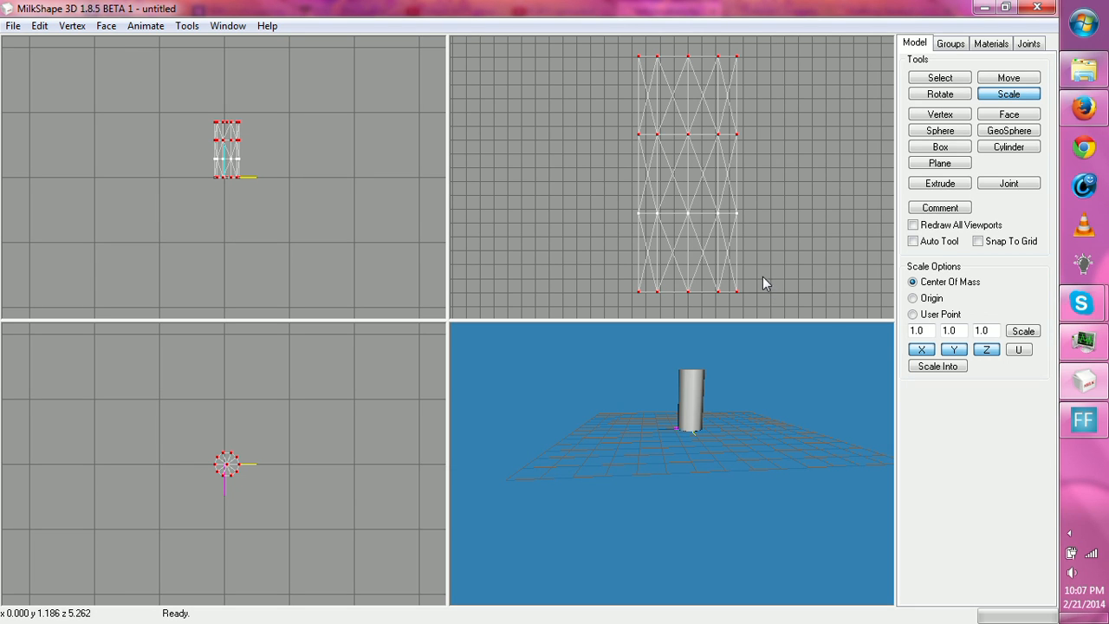
drag(929, 331, 884, 335)
key(BackSpace)
text(.80)
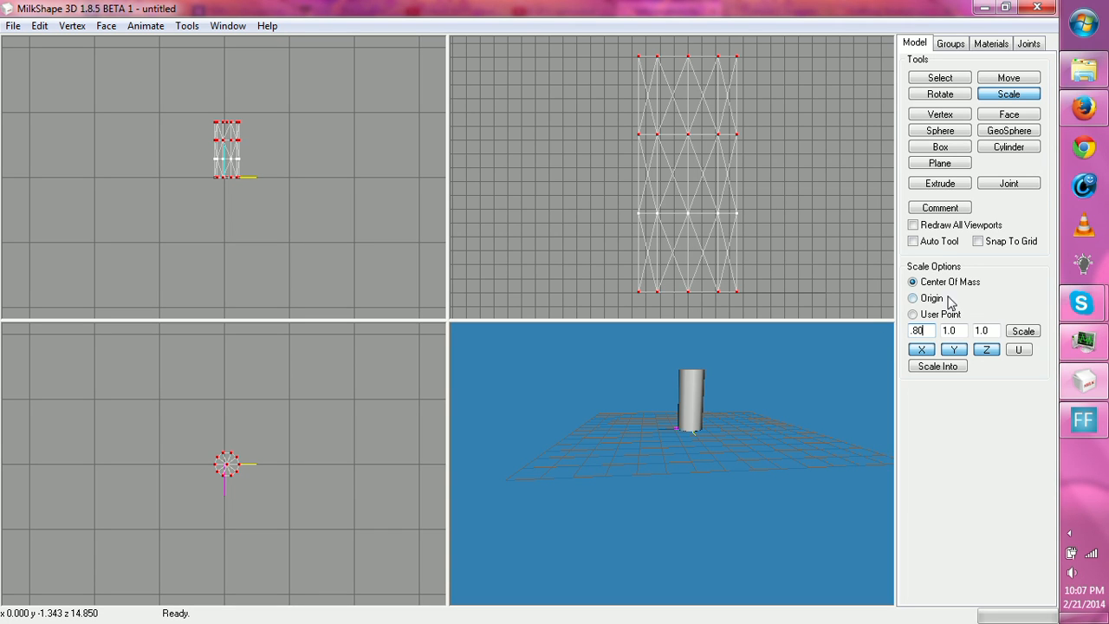
drag(997, 331, 982, 345)
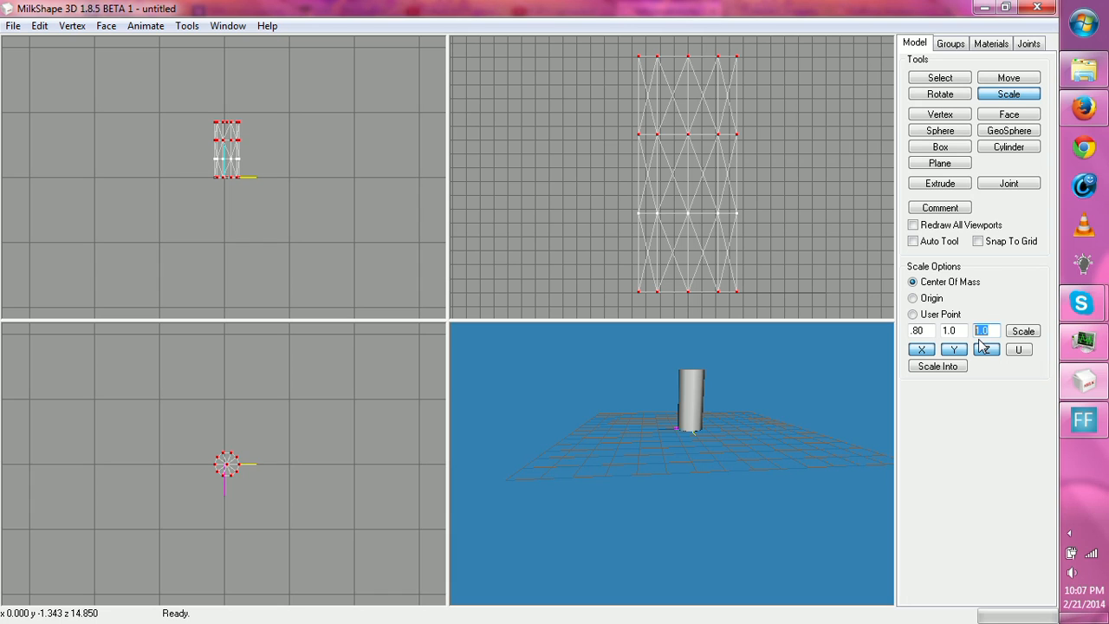
text(.8)
click(1028, 332)
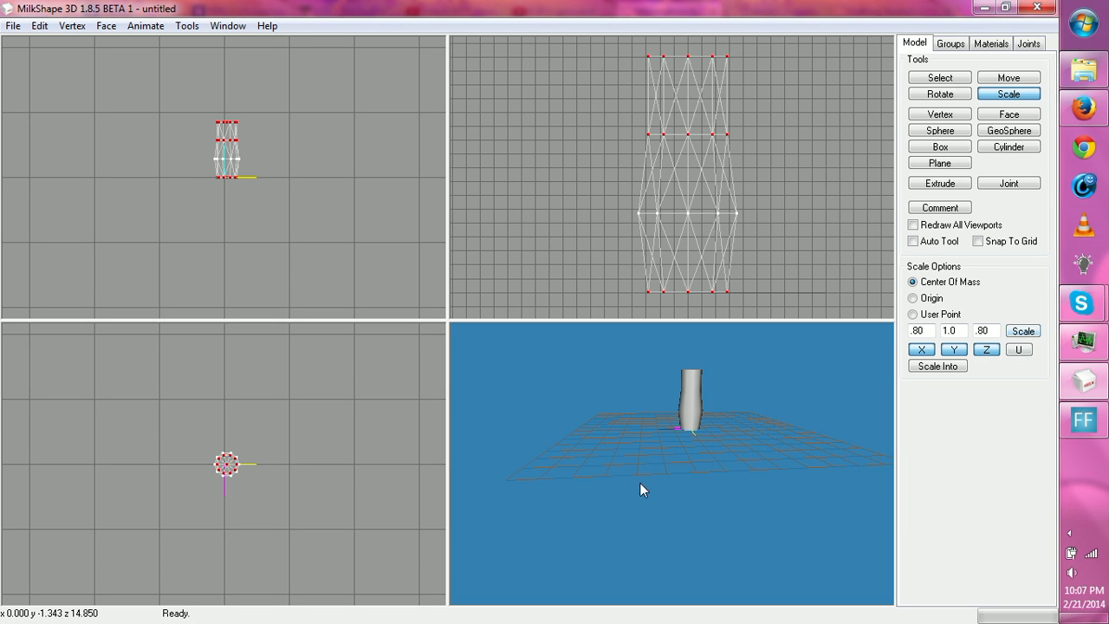
- Select only the top and bottom vertex rows and scale them by 0.80 in X and Z to taper both ends
drag(640, 483, 708, 420)
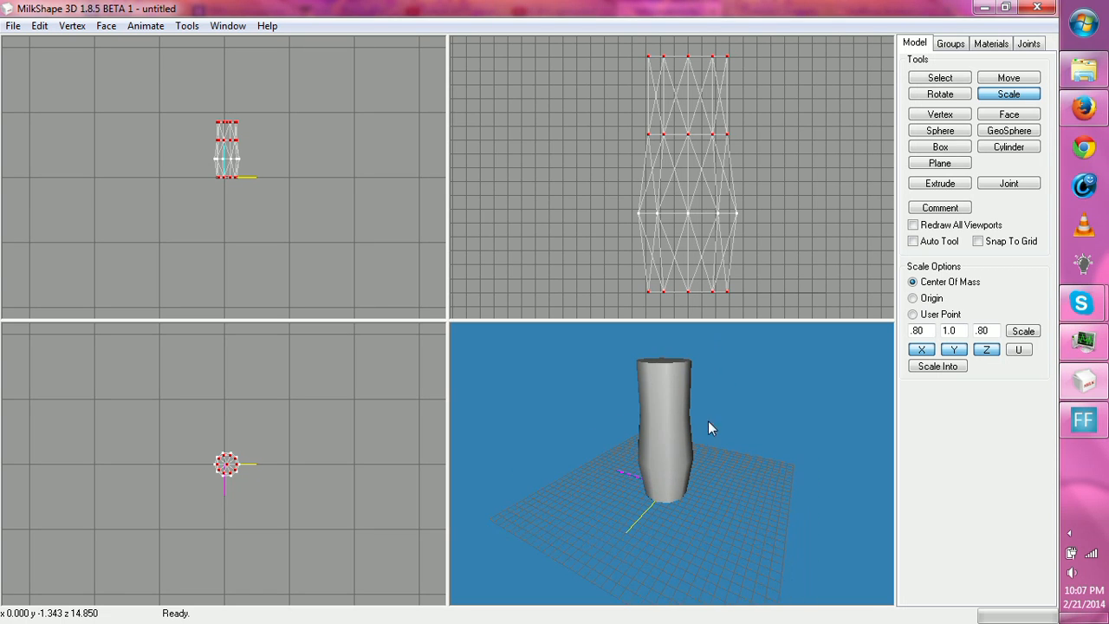
click(940, 78)
drag(569, 48, 775, 71)
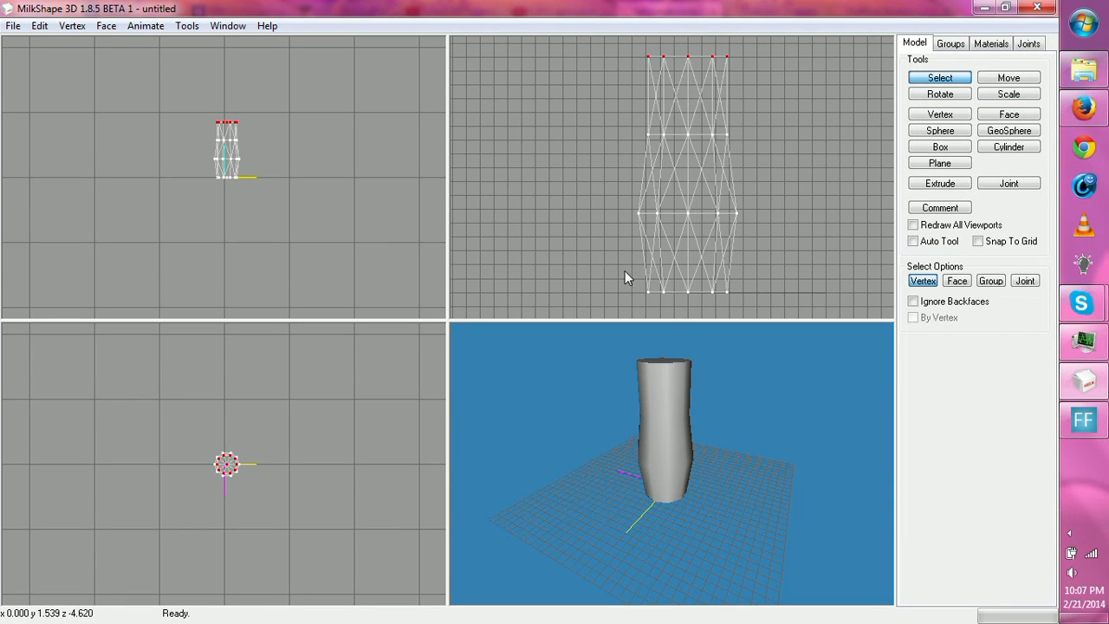
shift+drag(625, 271, 766, 314)
click(1013, 96)
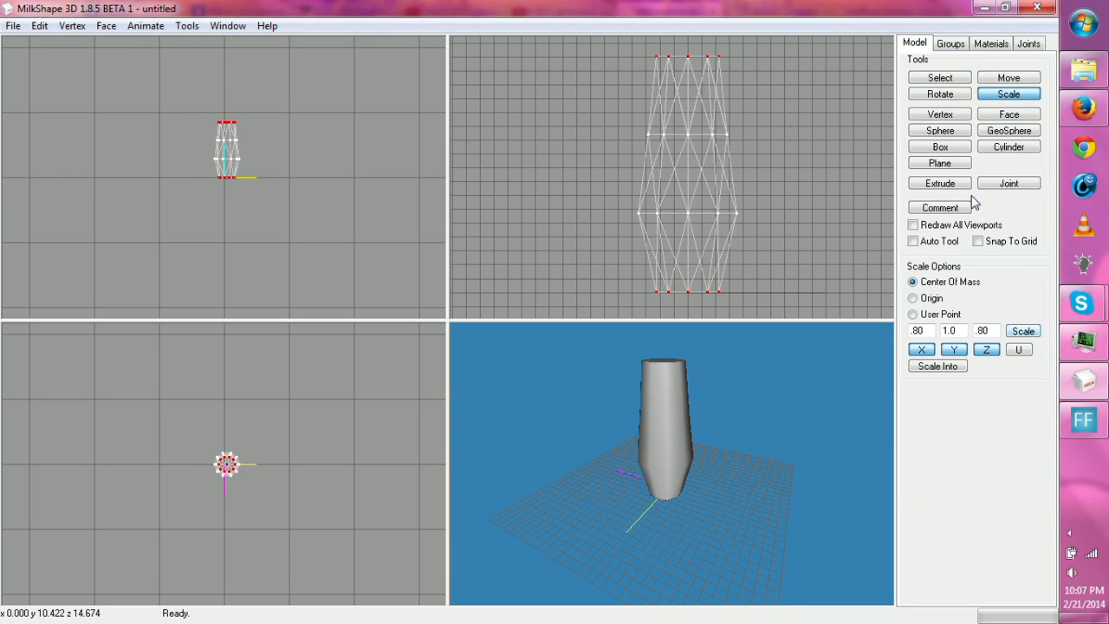
- Select the upper two vertex rows and move them straight down a little in the side view to shorten the shape
click(939, 79)
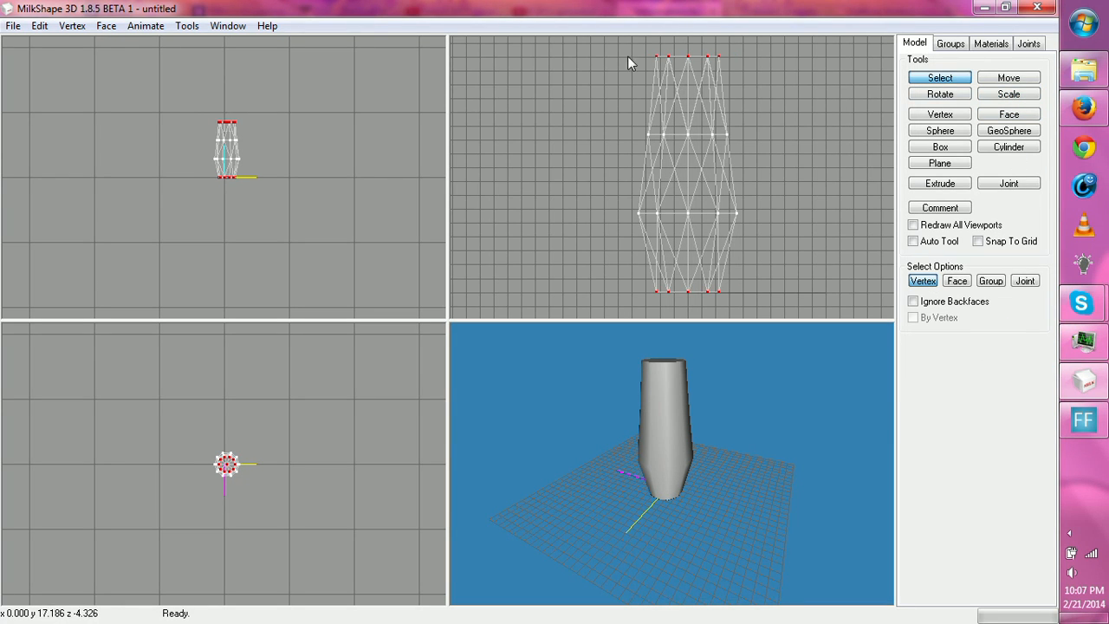
drag(630, 57, 745, 143)
click(1009, 78)
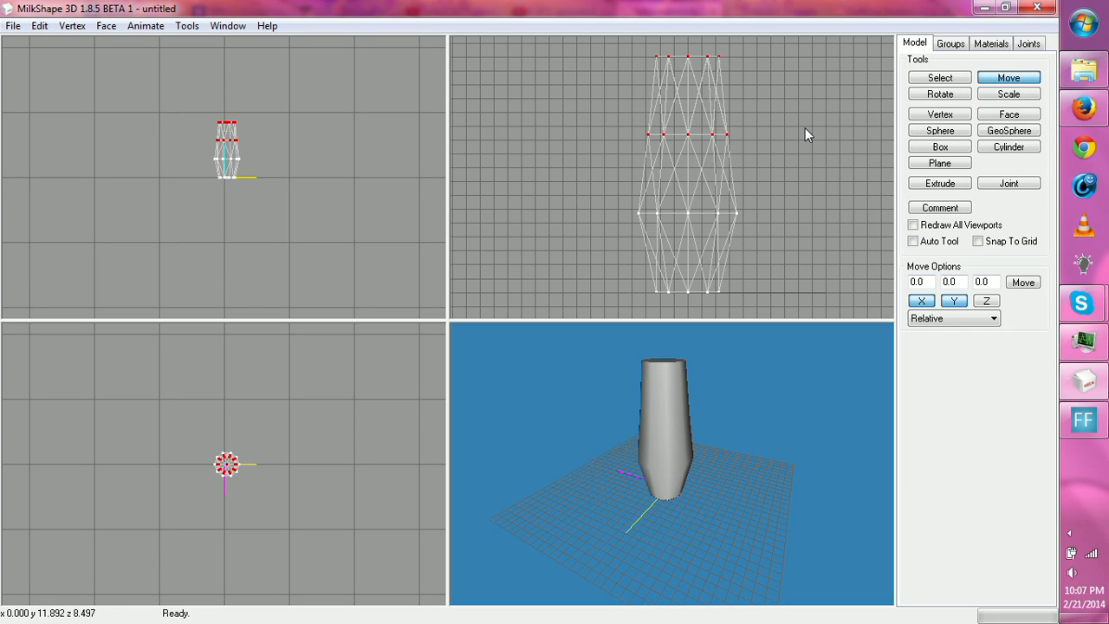
drag(761, 213, 766, 164)
key(ctrl+z)
mouse_move(817, 255)
mouse_down()
mouse_move(821, 225)
mouse_move(828, 298)
mouse_move(826, 243)
mouse_move(830, 291)
mouse_move(831, 269)
mouse_up()
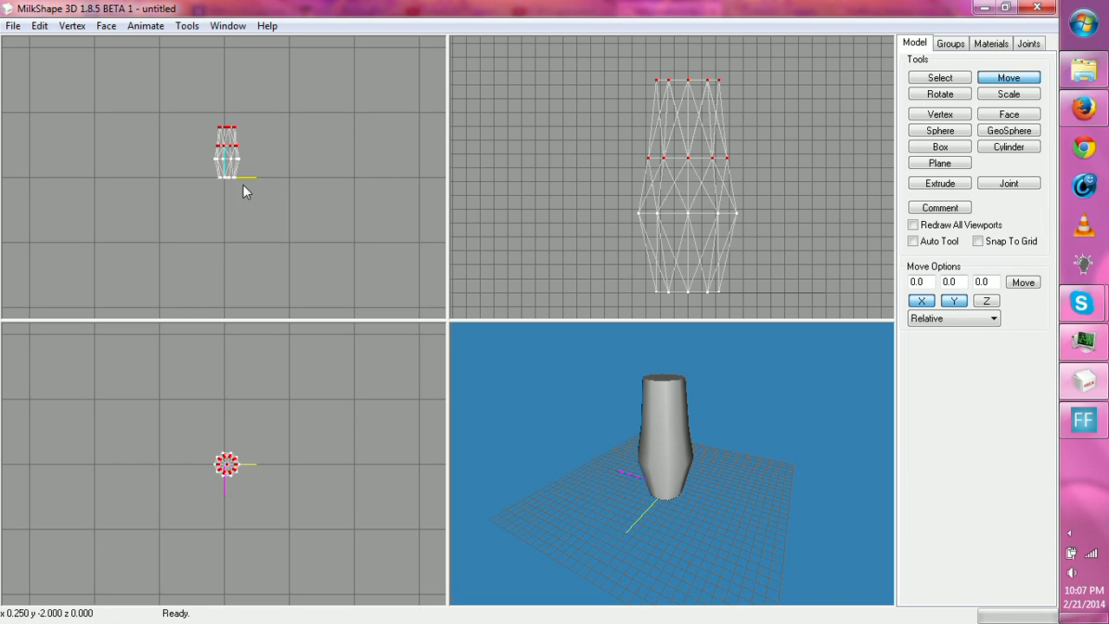
- Try shifting the upper two vertex rows sideways in the front view, and undo the shift
mouse_move(233, 178)
mouse_down()
mouse_move(253, 192)
mouse_move(233, 163)
mouse_move(228, 175)
mouse_up()
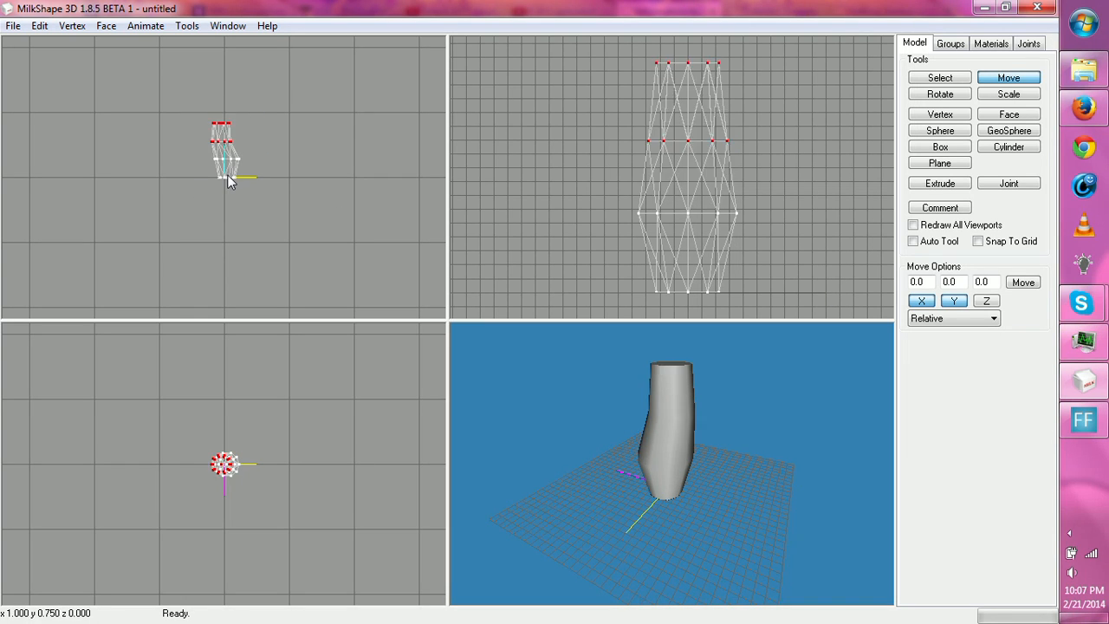
key(ctrl+z)
drag(718, 200, 731, 151)
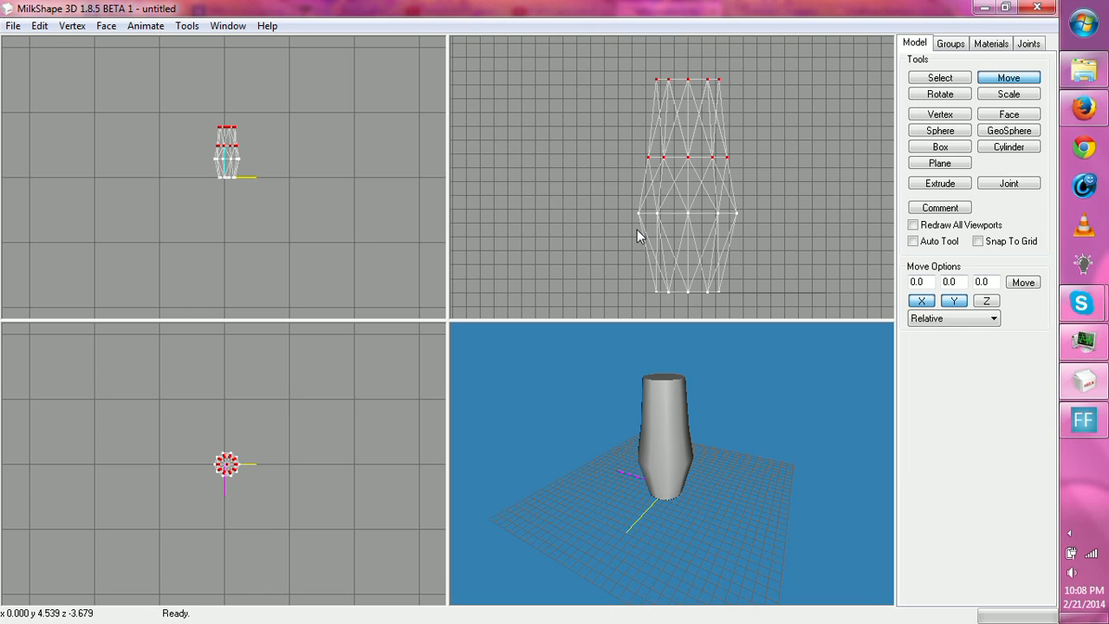
- Move the upper two vertex rows straight down until the lower of them is level with the widest row
ctrl+drag(684, 193, 679, 211)
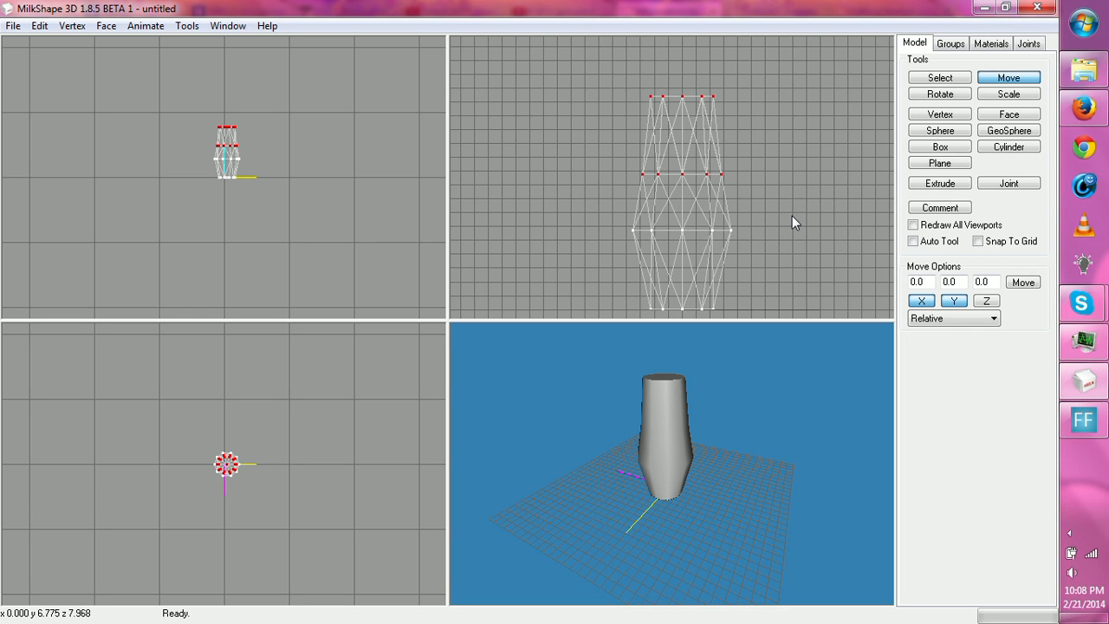
scroll(792, 216, up, 5)
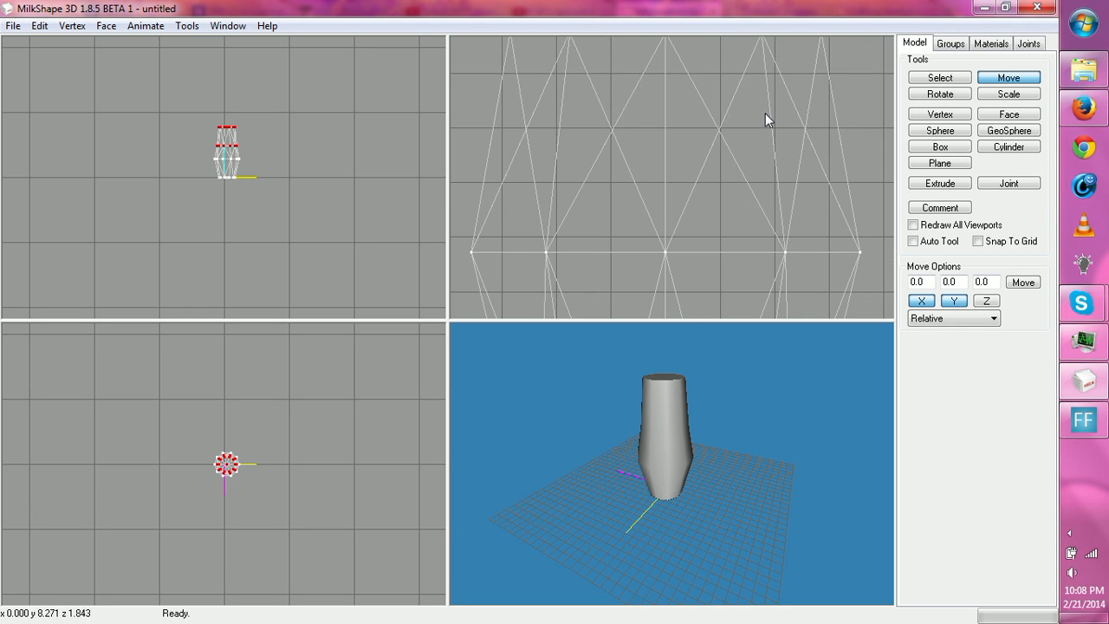
drag(765, 120, 795, 339)
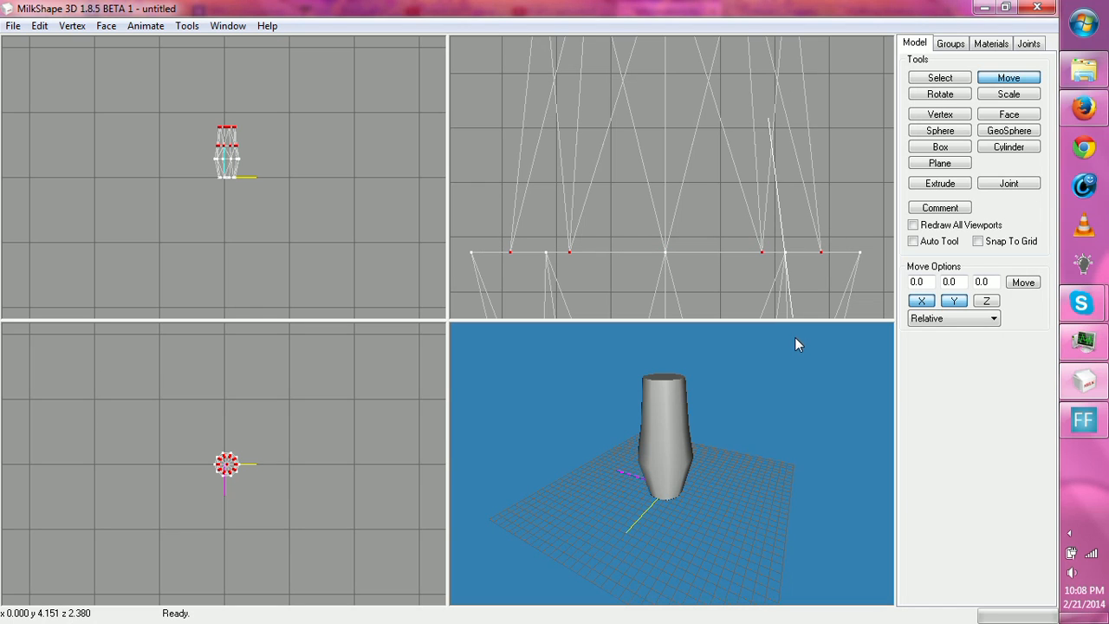
drag(767, 403, 730, 422)
mouse_move(774, 458)
shift+mouse_down()
mouse_move(736, 300)
mouse_move(770, 478)
shift+mouse_up()
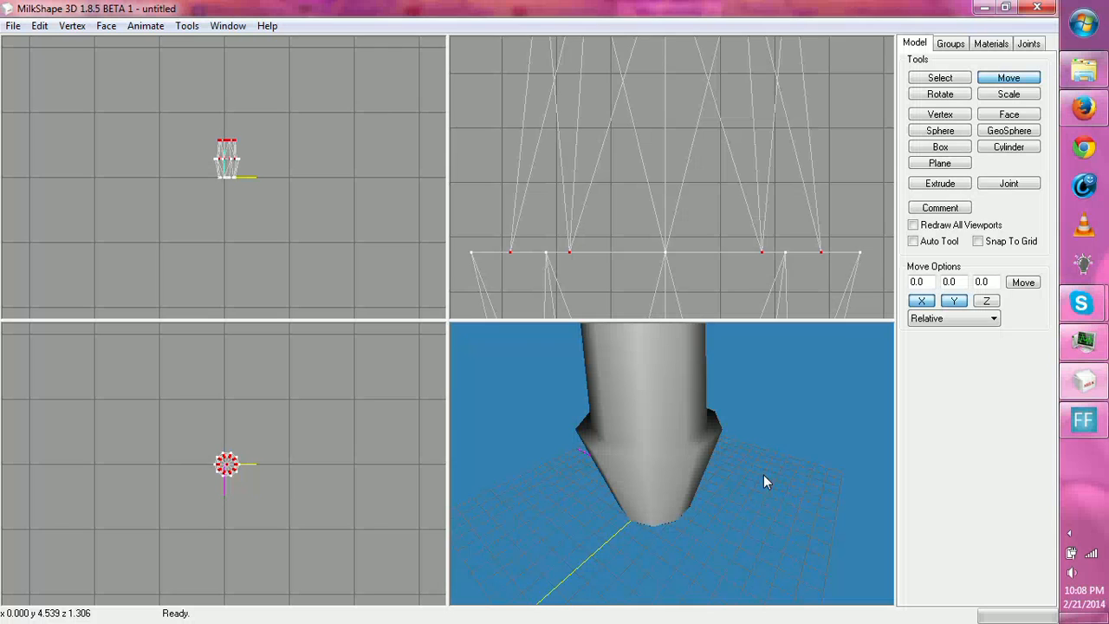
- Select only the top vertex row and move it down inside the shape to just above the base, hollowing out a cup
click(940, 78)
scroll(634, 174, down, 3)
drag(470, 155, 789, 221)
click(992, 78)
ctrl+drag(786, 291, 775, 1)
ctrl+drag(744, 302, 767, 1)
drag(769, 54, 769, 301)
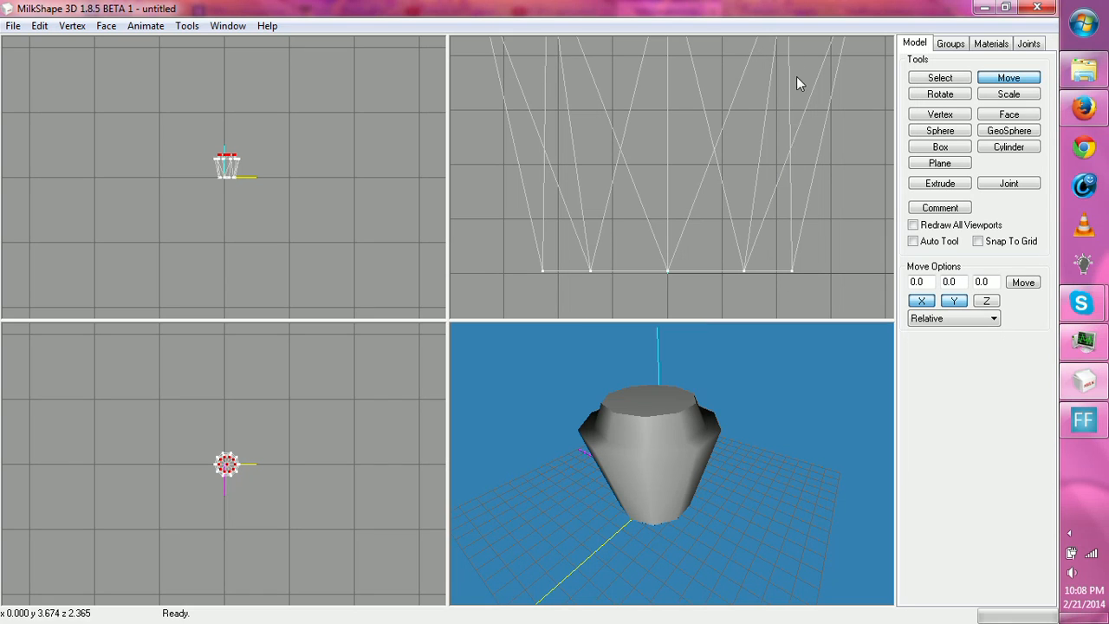
drag(784, 177, 796, 252)
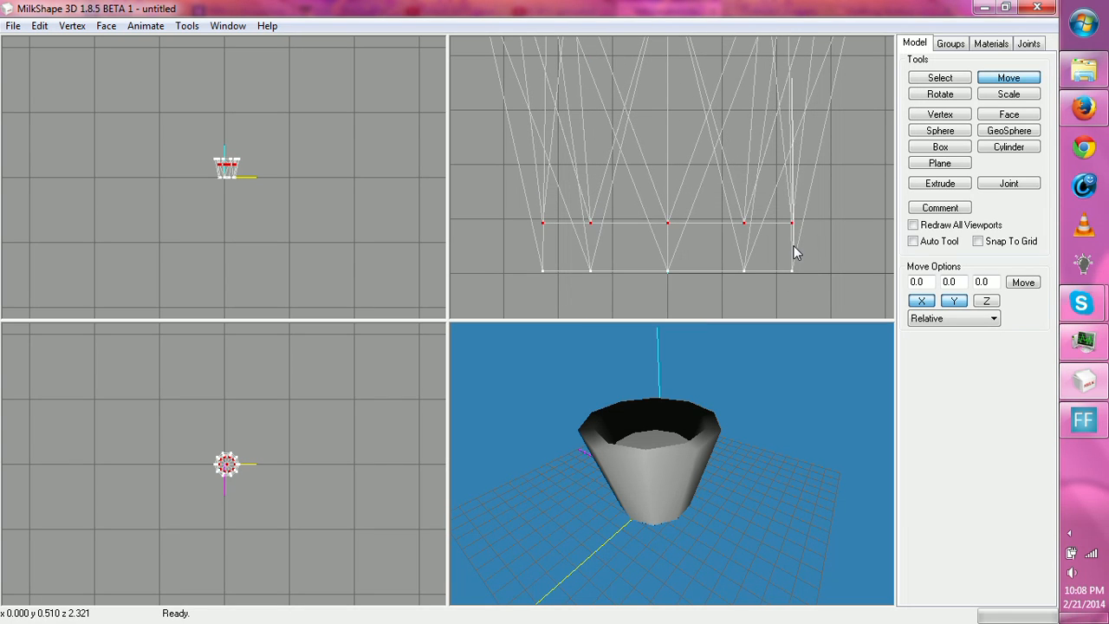
- Scale the inner bottom vertex row by 0.80 in X and Z about the center of mass
drag(757, 369, 757, 462)
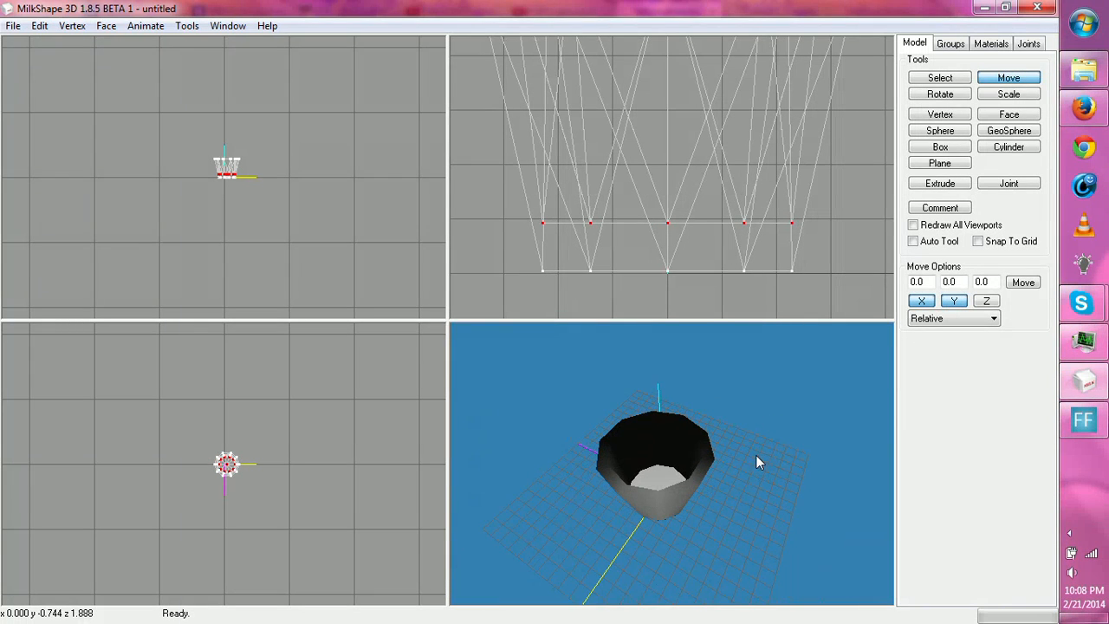
click(1002, 97)
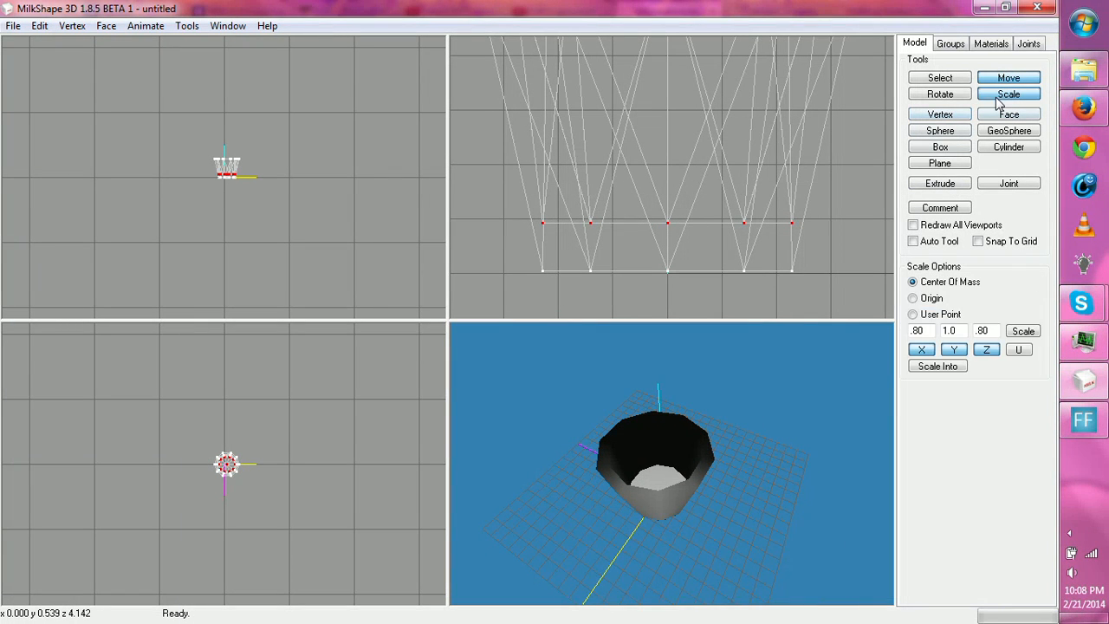
click(1024, 333)
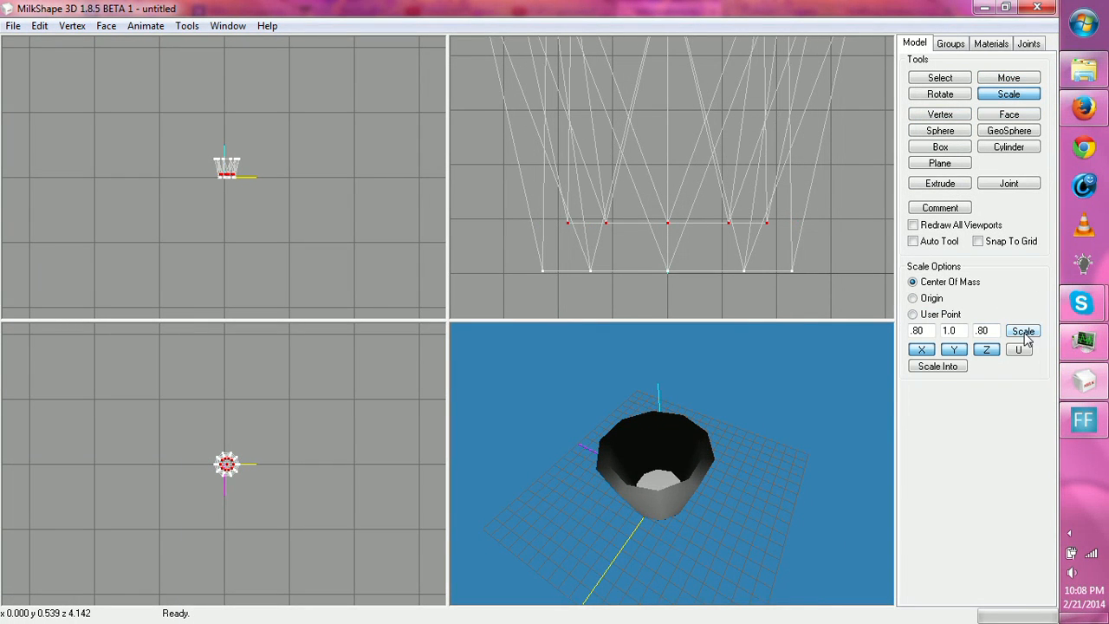
- Select the inner bottom vertex row and move it down along Y only, close to the outer base, to thin the cup's floor
click(940, 79)
right_drag(827, 137, 772, 317)
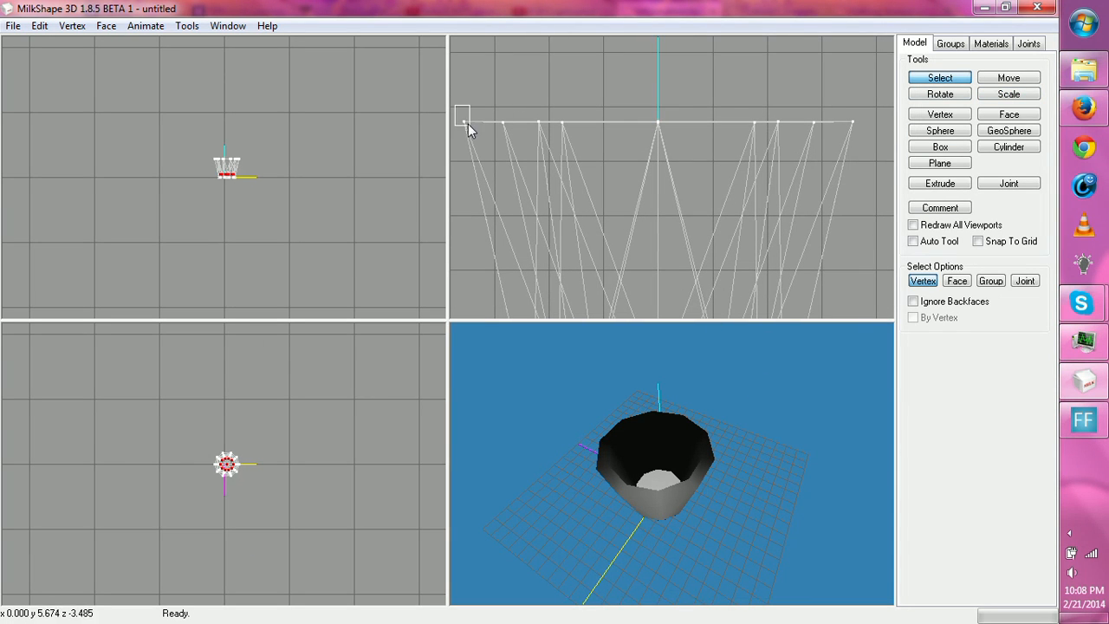
drag(468, 124, 470, 126)
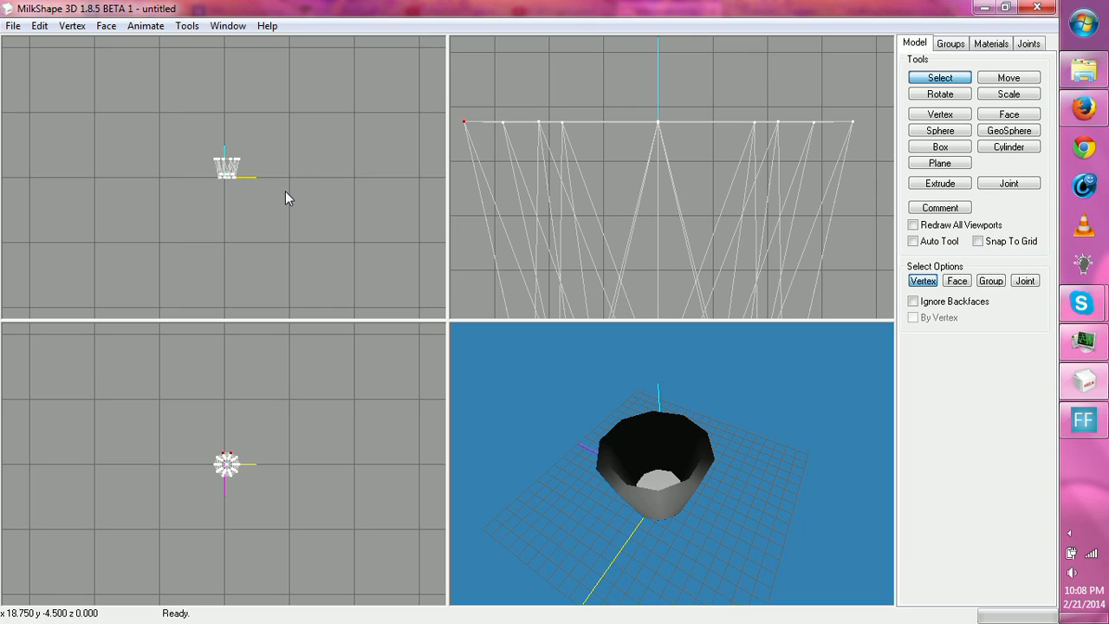
scroll(286, 193, up, 15)
middle_drag(276, 454, 286, 418)
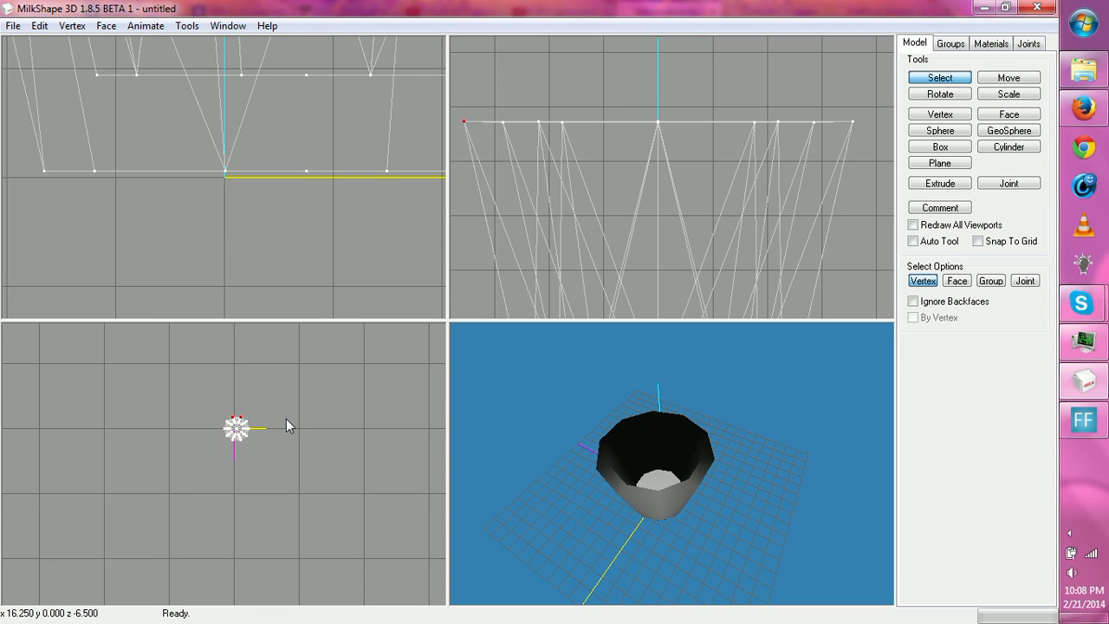
scroll(297, 191, down, 6)
scroll(300, 194, up, 3)
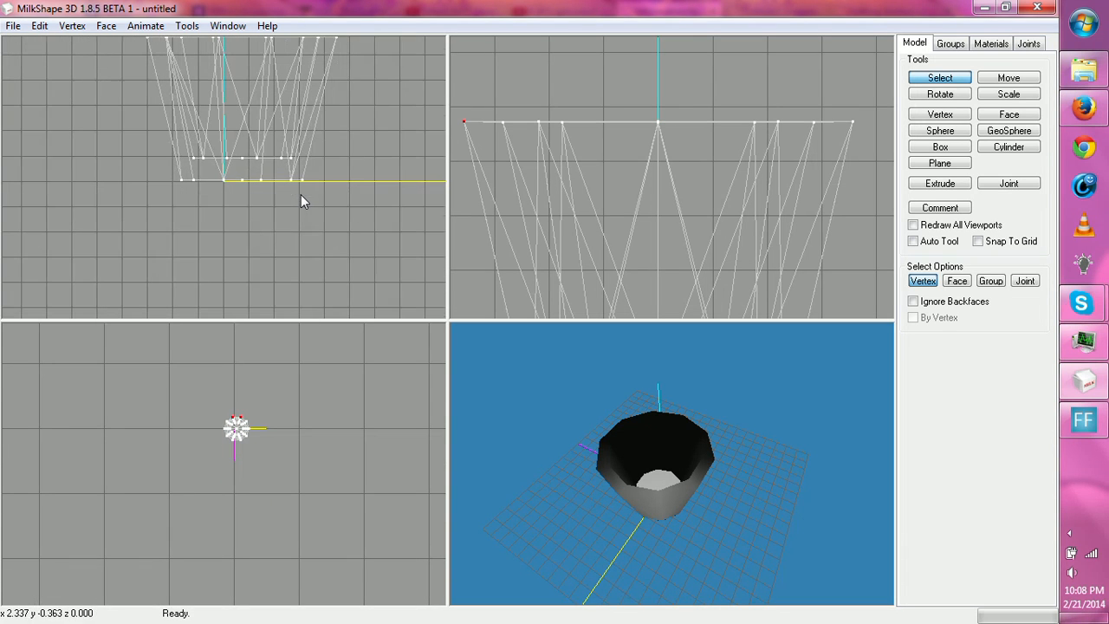
drag(190, 134, 242, 174)
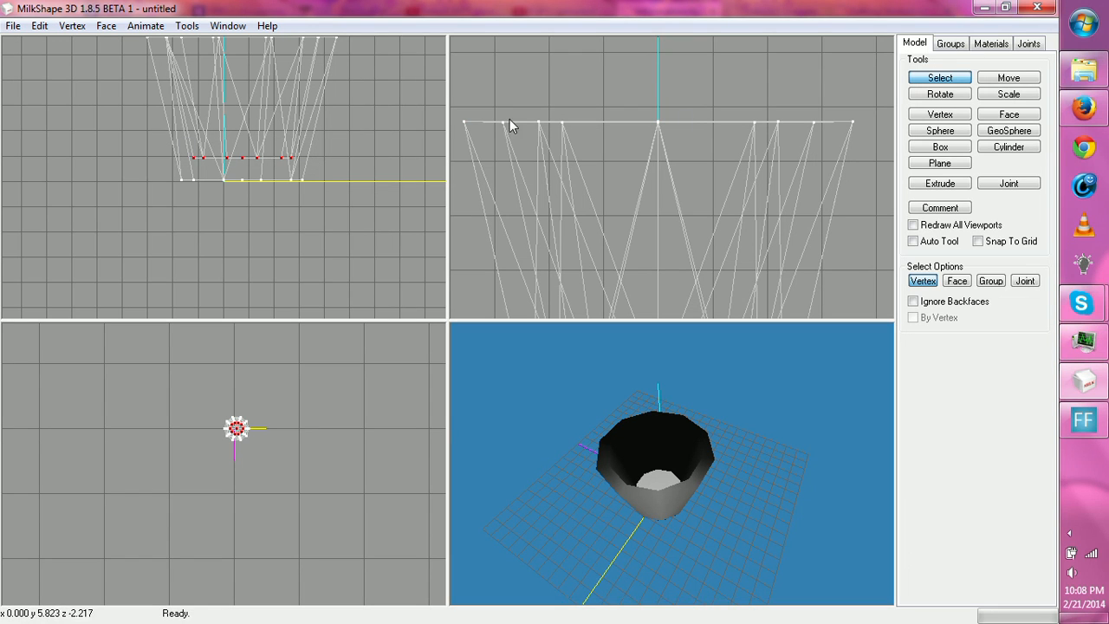
click(1009, 78)
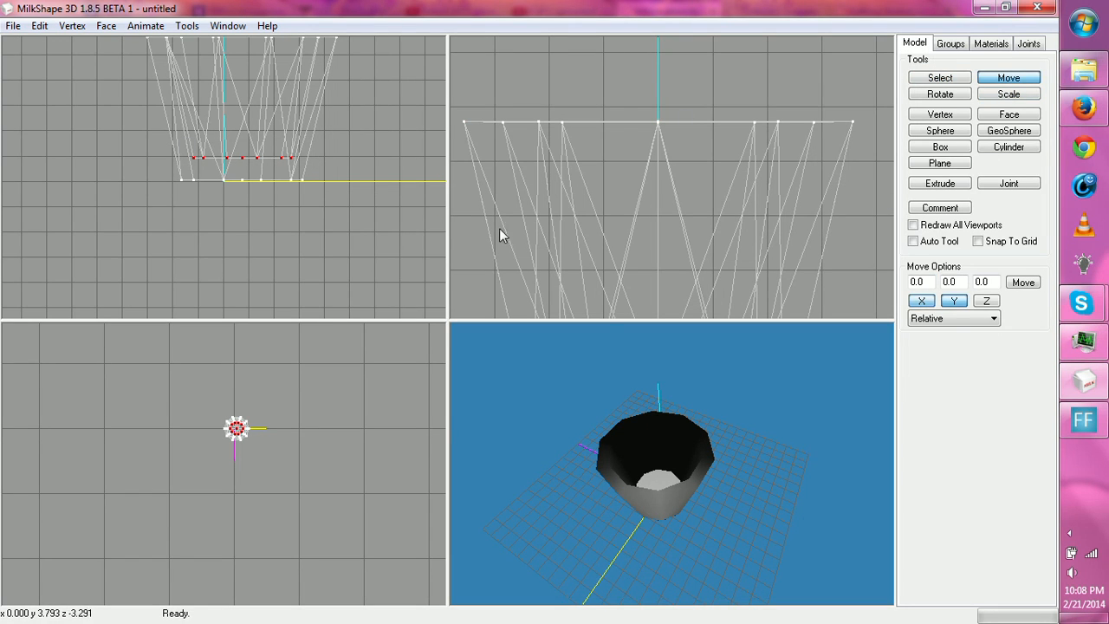
drag(388, 142, 388, 157)
right_drag(380, 137, 386, 189)
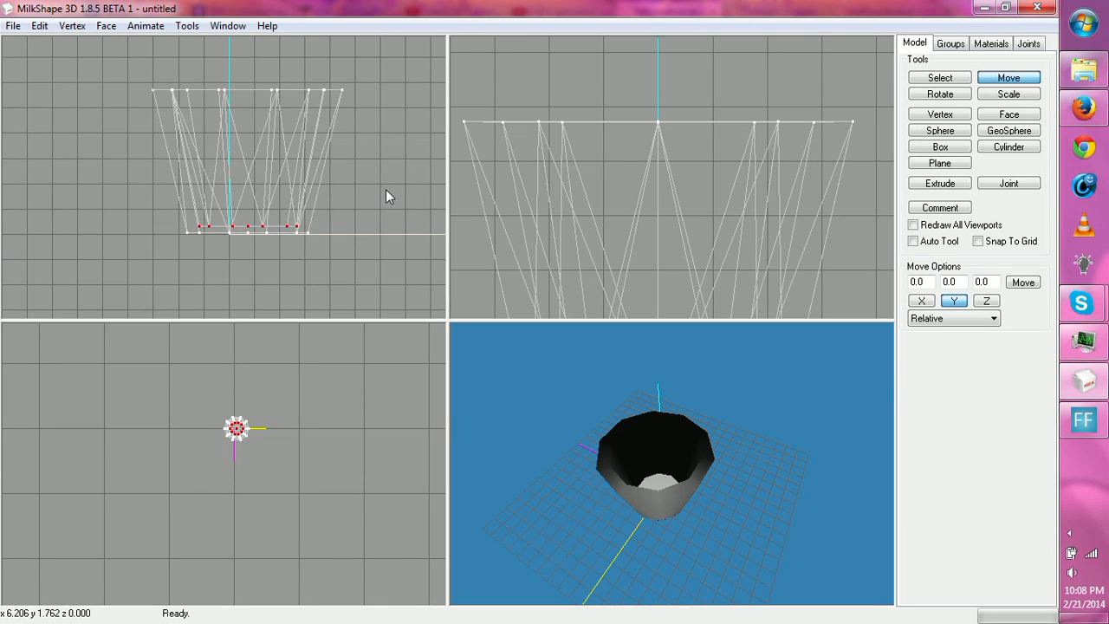
- Select the two bottom vertex rows and hide them
click(932, 79)
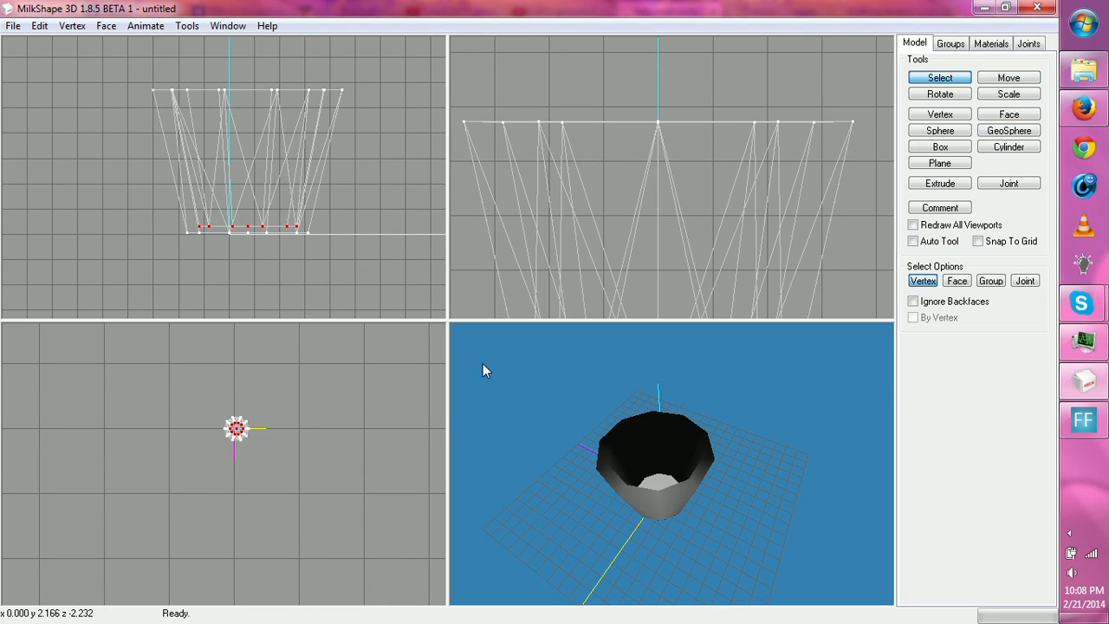
drag(108, 172, 347, 236)
click(312, 313)
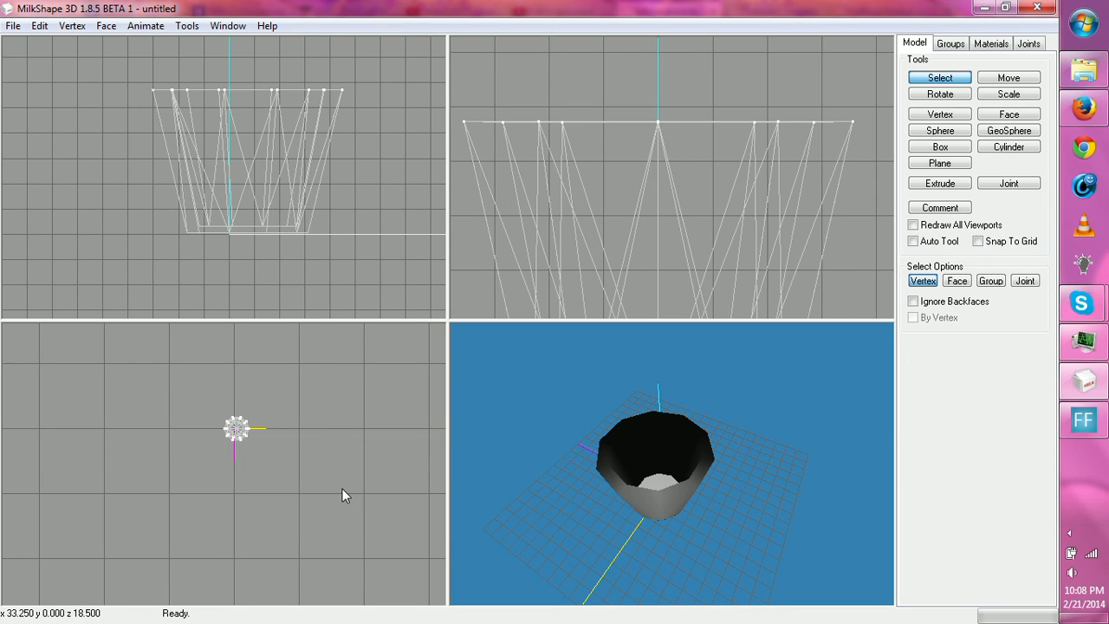
- Select all vertices of the cup's outer rim ring in the top-down view, leaving the inner rim ring unselected
drag(340, 493, 328, 449)
scroll(315, 434, up, 7)
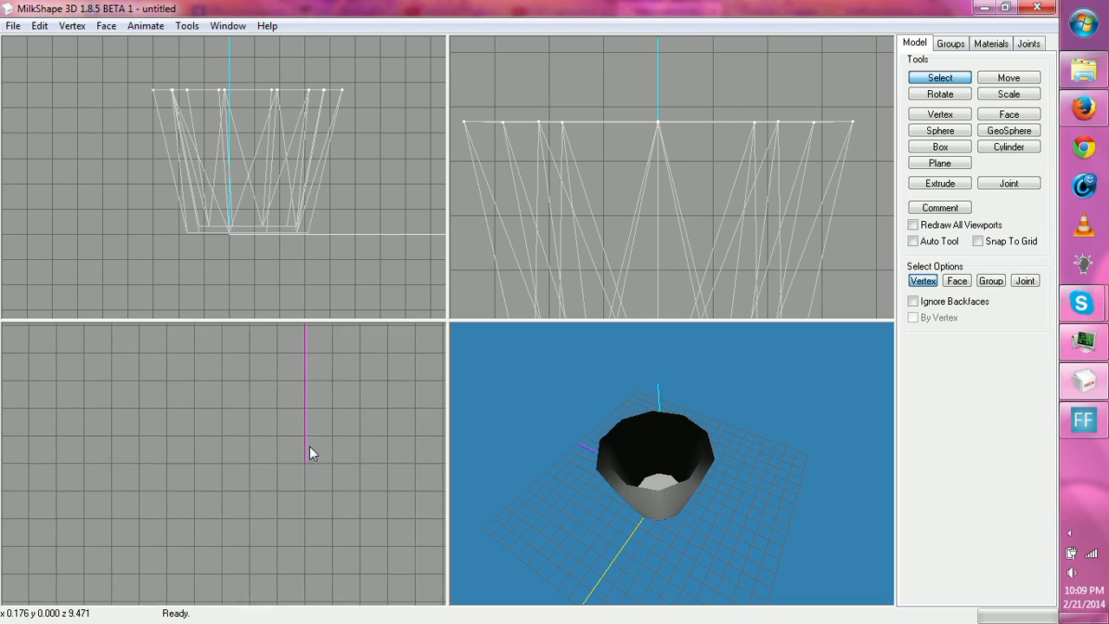
ctrl+drag(321, 383, 266, 450)
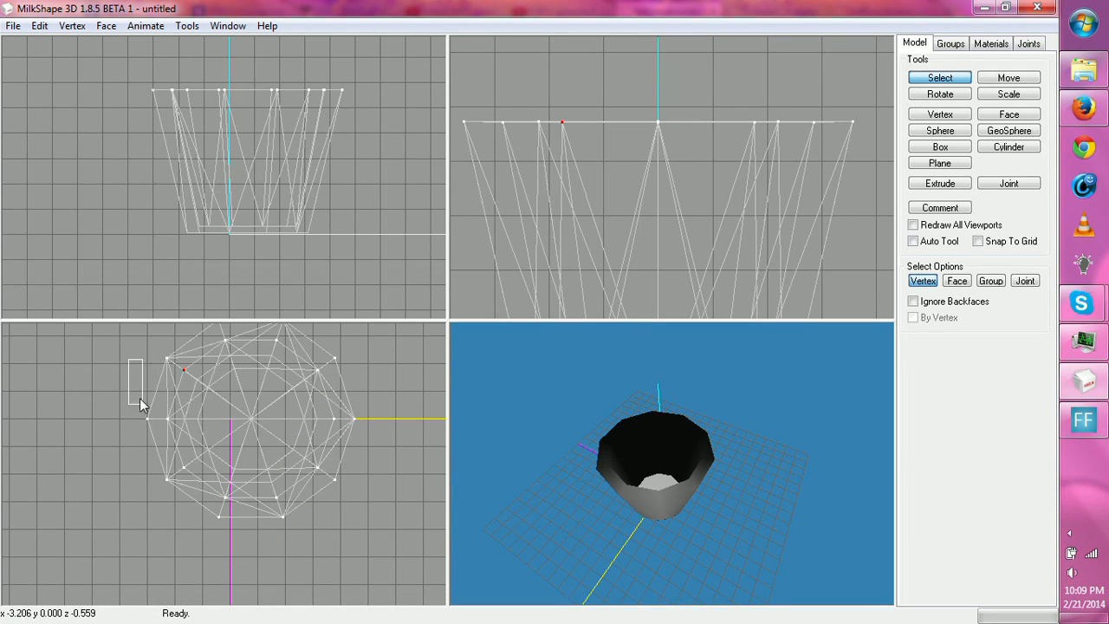
drag(141, 403, 161, 451)
drag(222, 544, 222, 542)
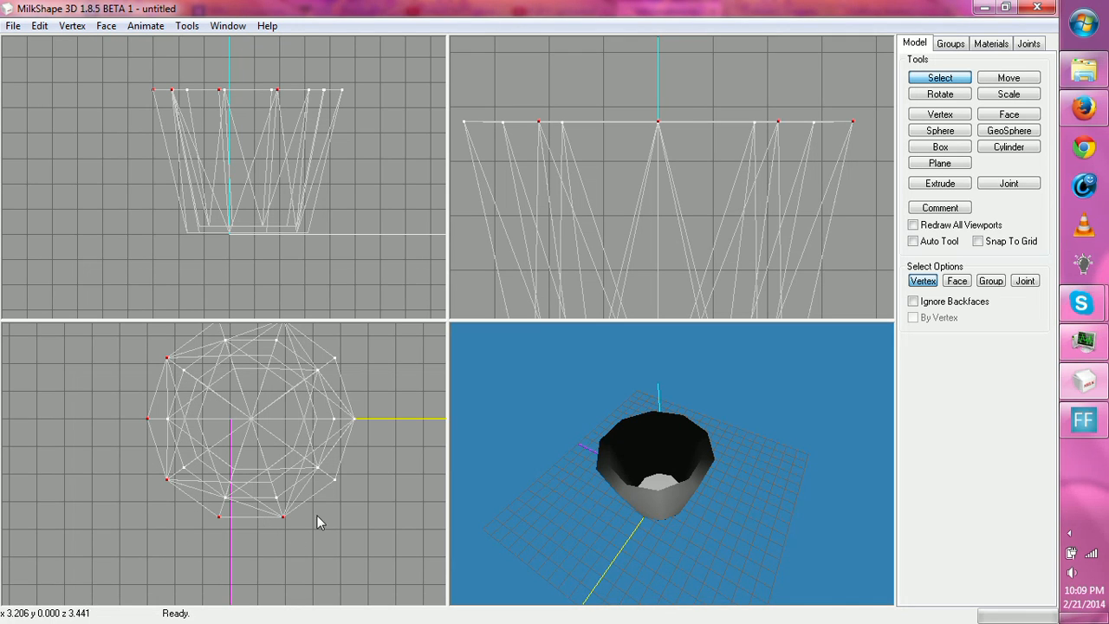
drag(329, 473, 338, 492)
shift+drag(347, 401, 362, 427)
shift+drag(321, 340, 343, 360)
middle_drag(343, 360, 358, 410)
shift+drag(214, 357, 326, 391)
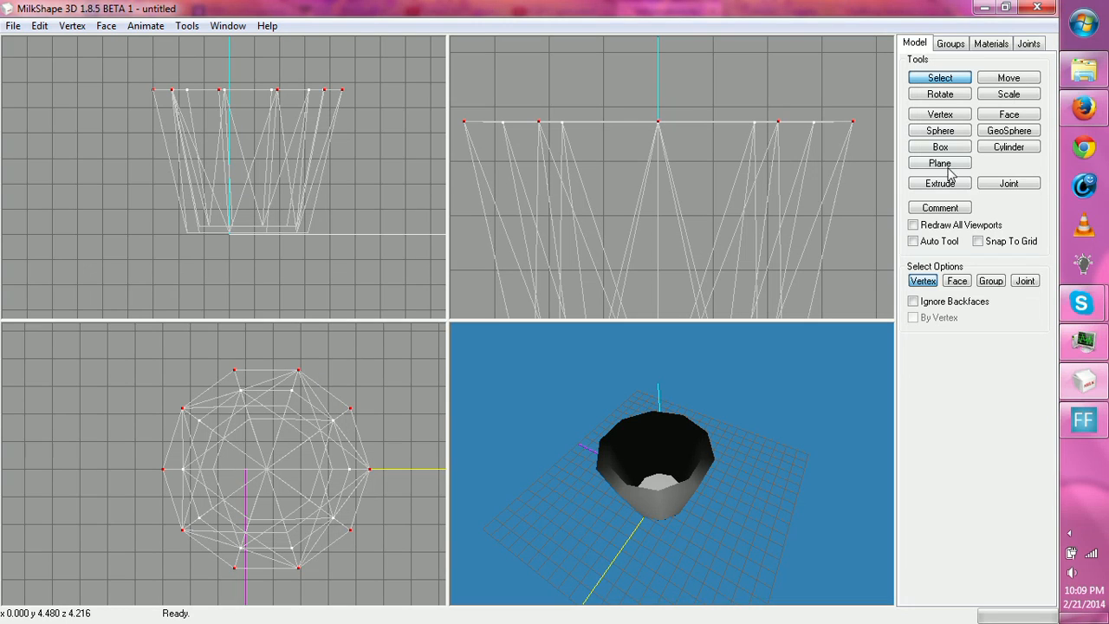
- Try scaling the outer rim ring by 0.80 in X and Z, and undo the scaling
click(1007, 94)
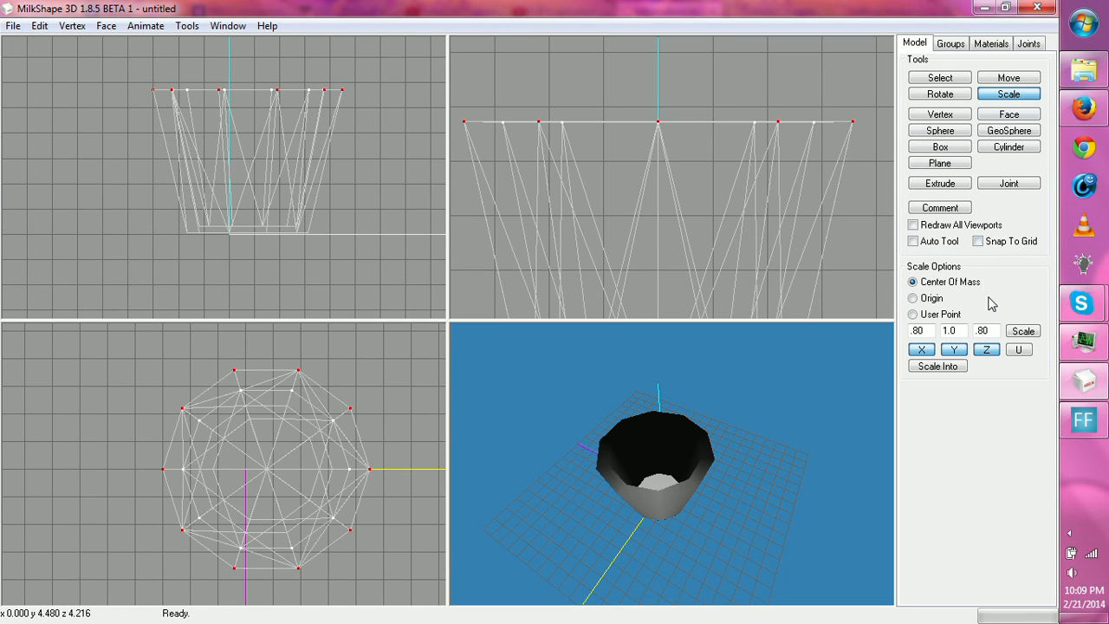
click(1023, 332)
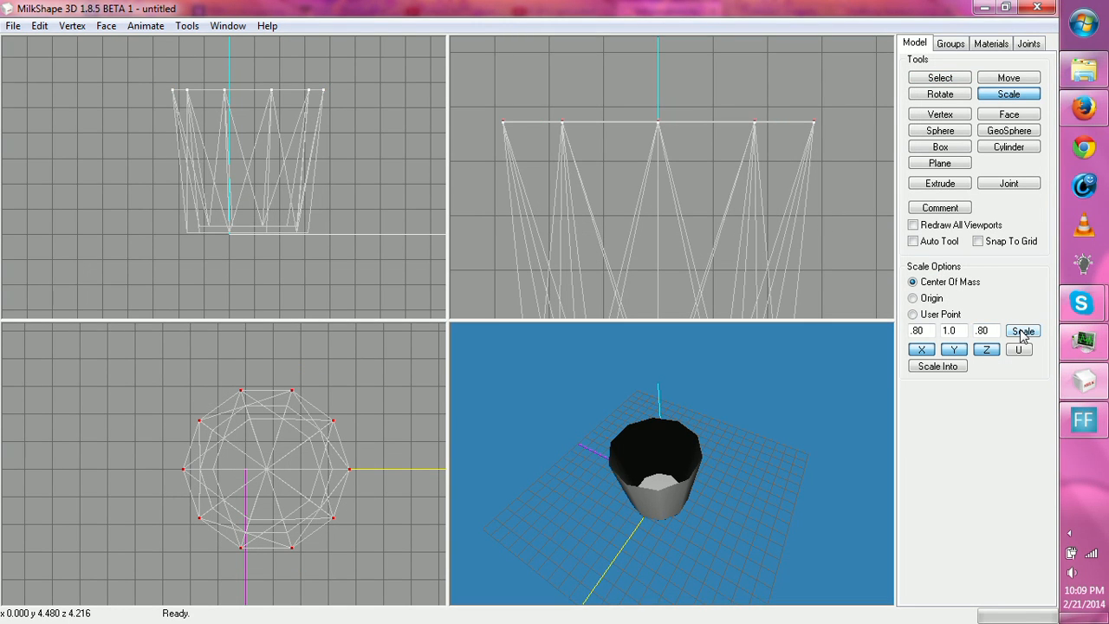
drag(818, 423, 788, 421)
key(ctrl+z)
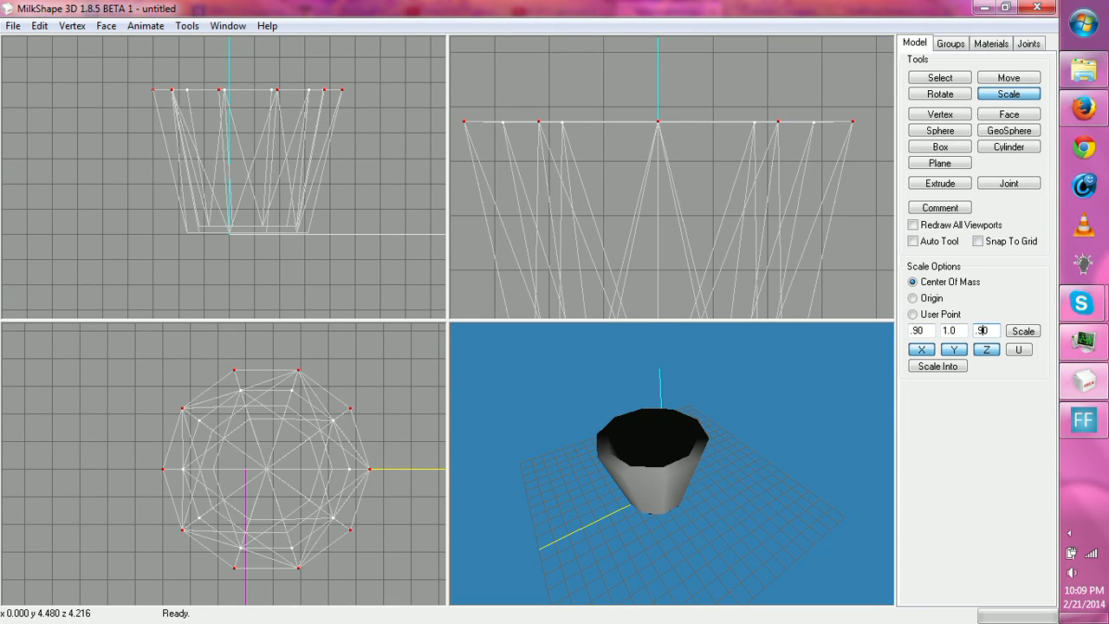
- Scale the outer rim ring by 0.90 in X and Z about the center of mass to thin the cup's wall
click(1022, 331)
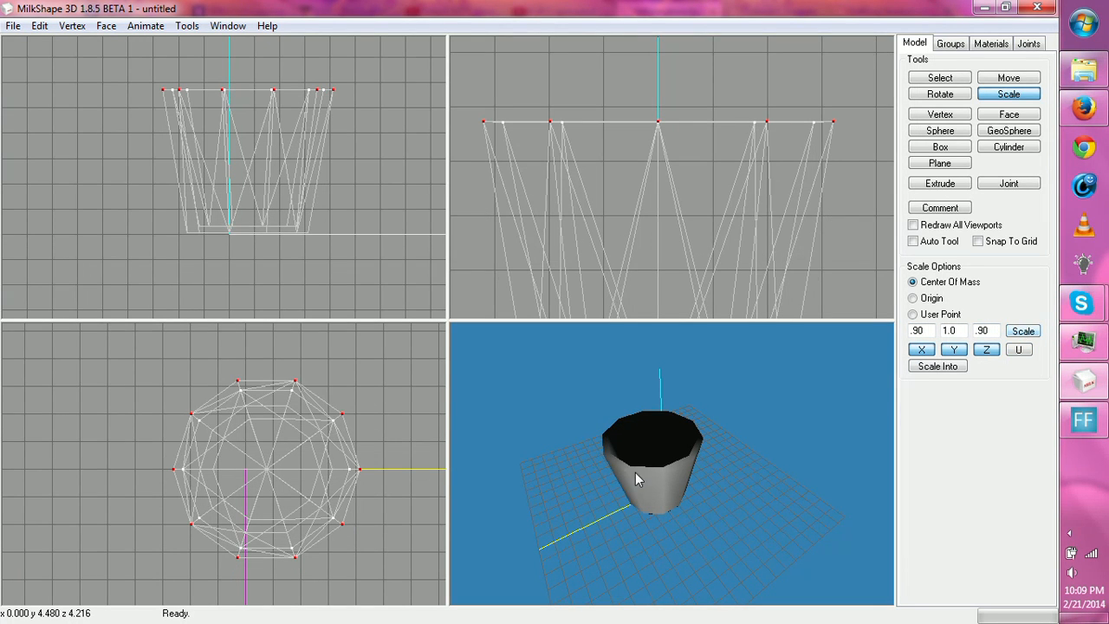
drag(635, 474, 587, 513)
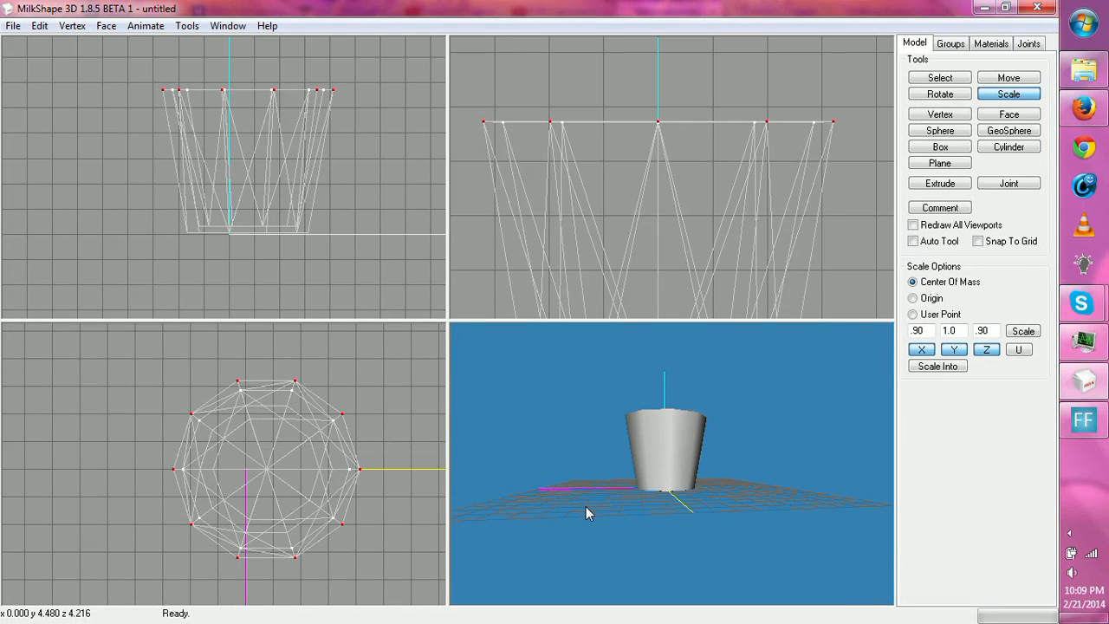
- Select both the inner and outer rim rings and move them up along Y to make the cup taller
click(940, 79)
right_drag(638, 157, 659, 163)
drag(492, 104, 856, 139)
click(996, 80)
drag(825, 248, 800, 206)
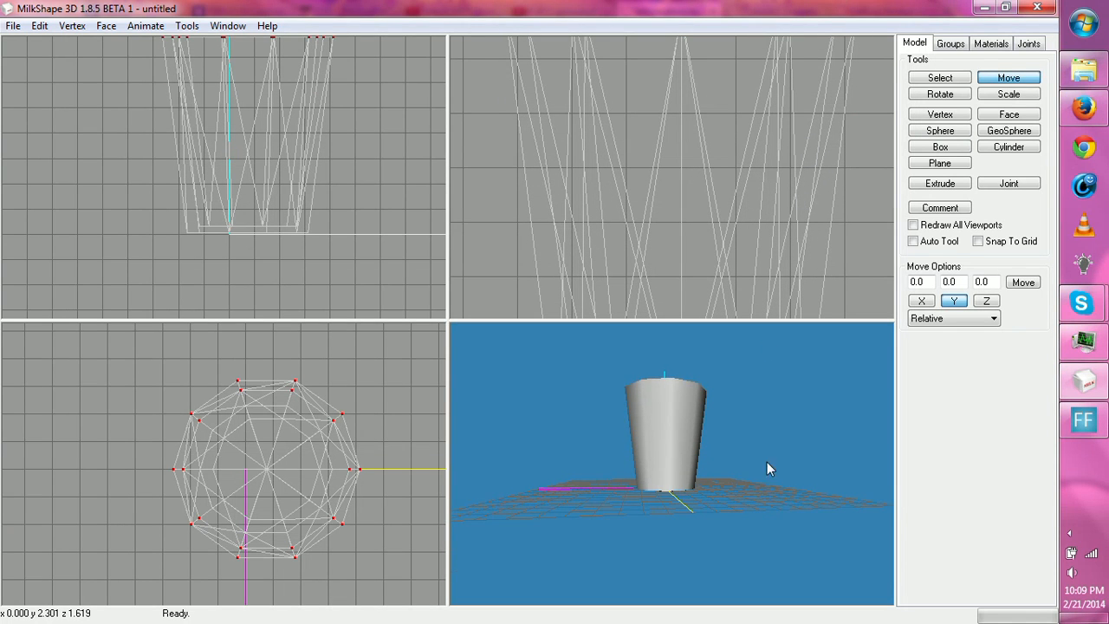
drag(767, 469, 754, 511)
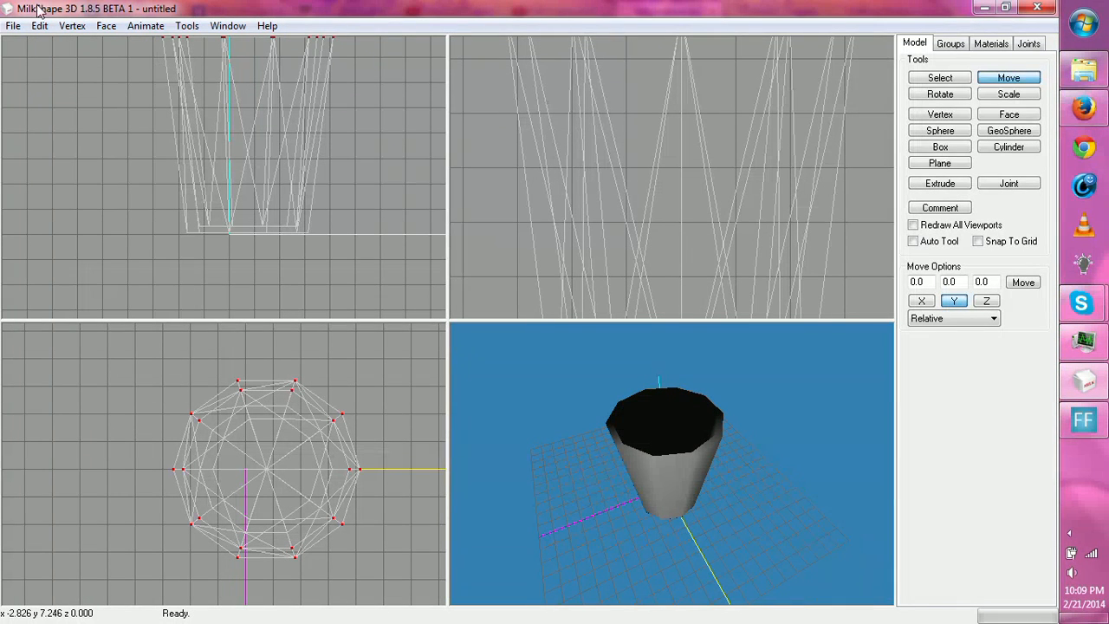
- Unhide the bottom vertex rows and add them to the selection so the whole cup is selected
click(950, 45)
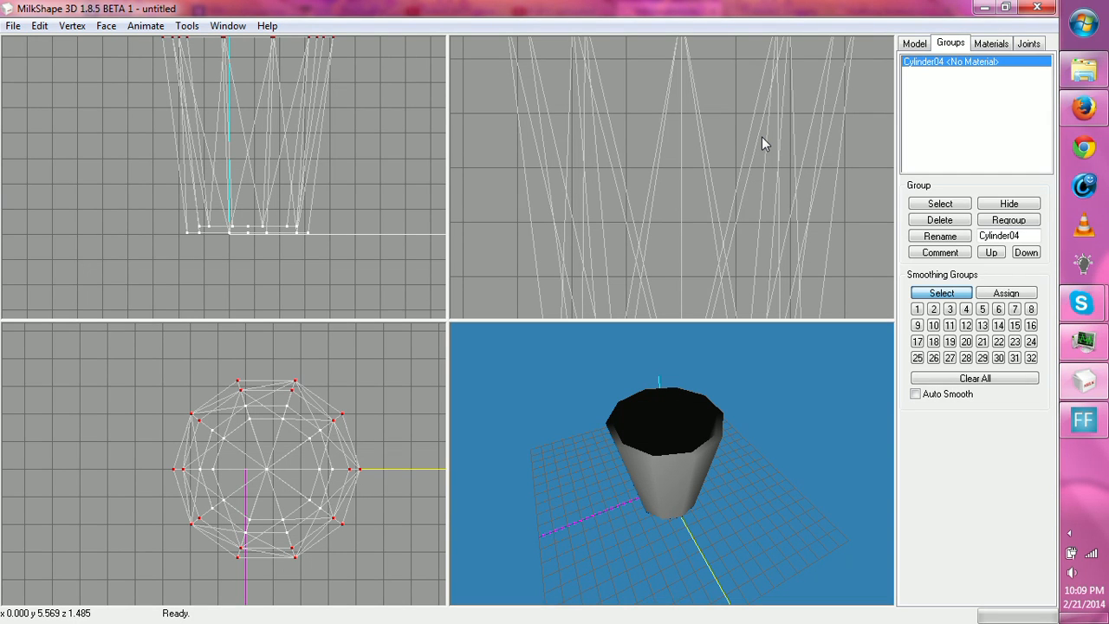
click(911, 45)
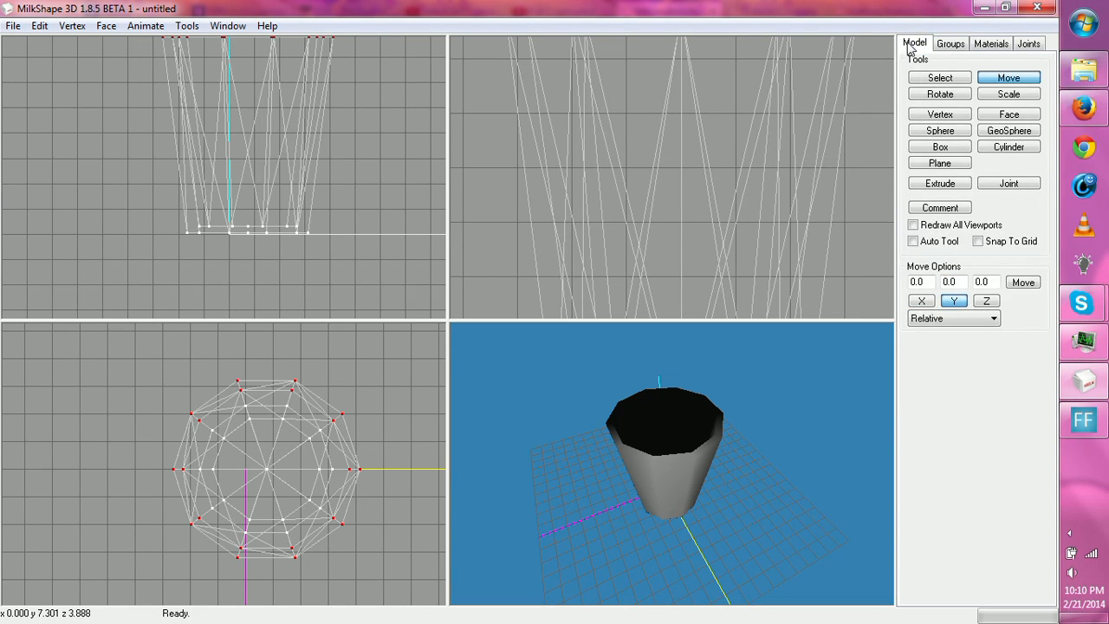
click(927, 79)
drag(182, 195, 296, 251)
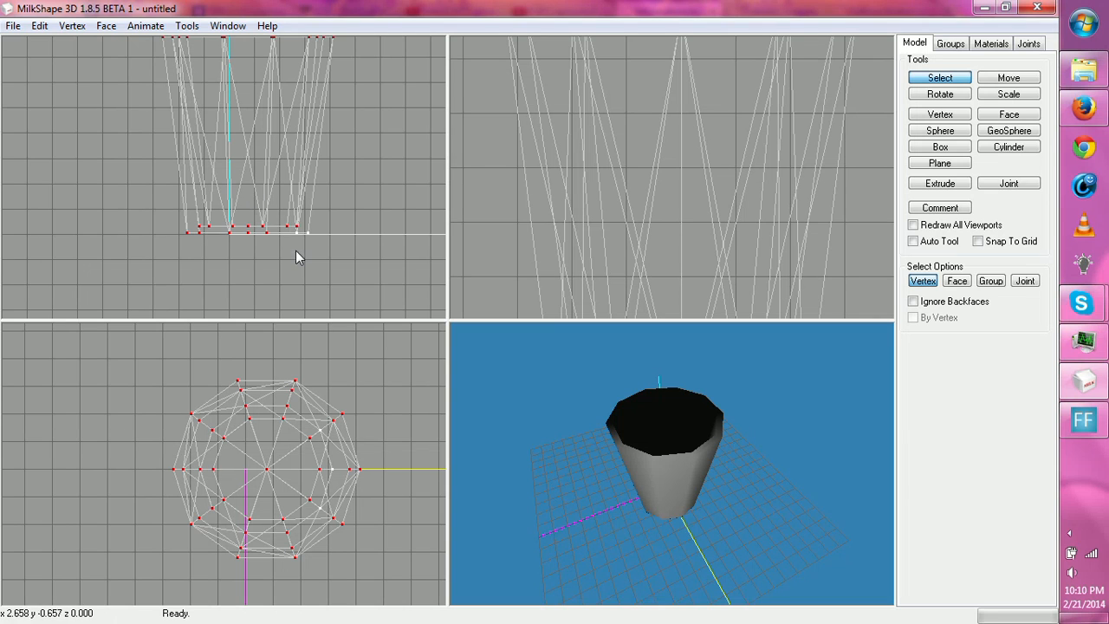
drag(734, 443, 692, 451)
- Align the normals of the selected cup vertices and inspect the shading of its inside and outside
click(72, 25)
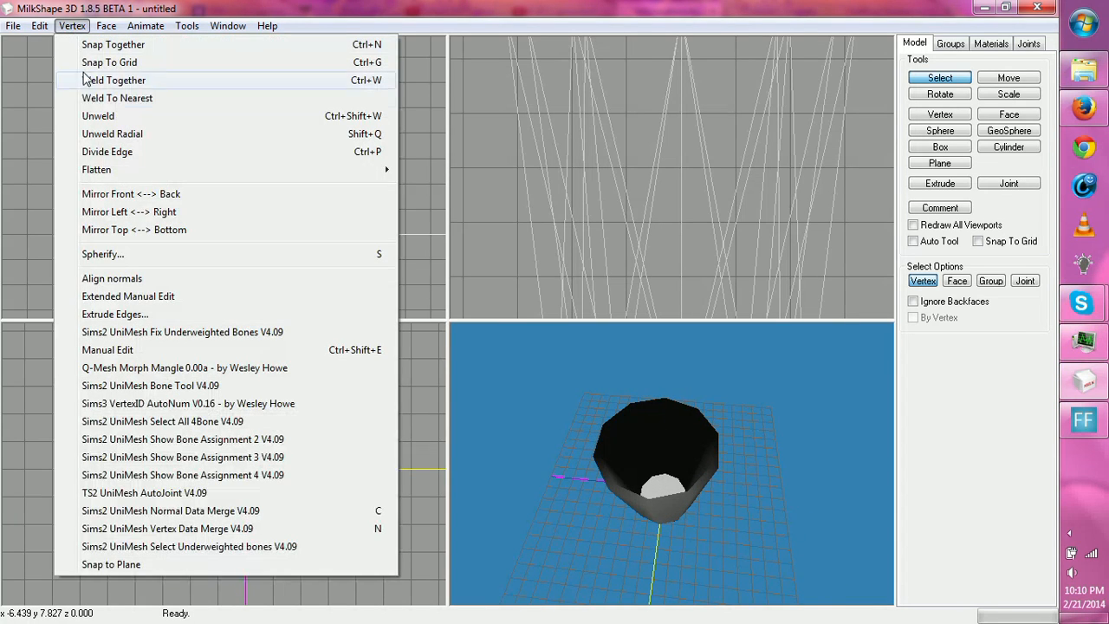
click(117, 278)
drag(607, 433, 656, 519)
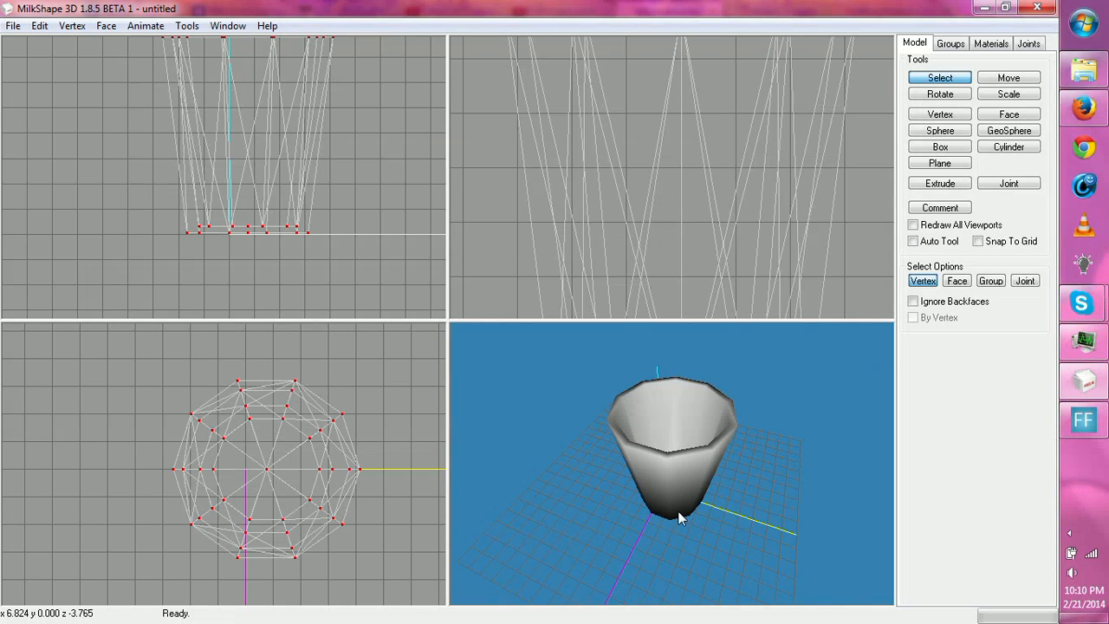
- Set the selection mode to faces and turn on the wireframe overlay in the 3D view
click(948, 93)
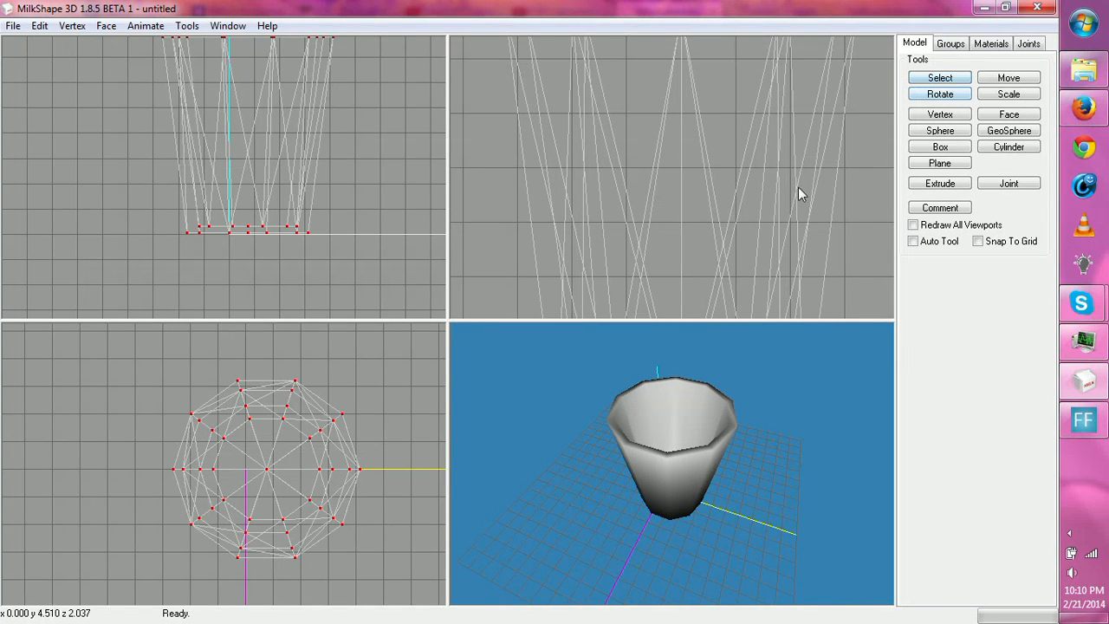
click(943, 78)
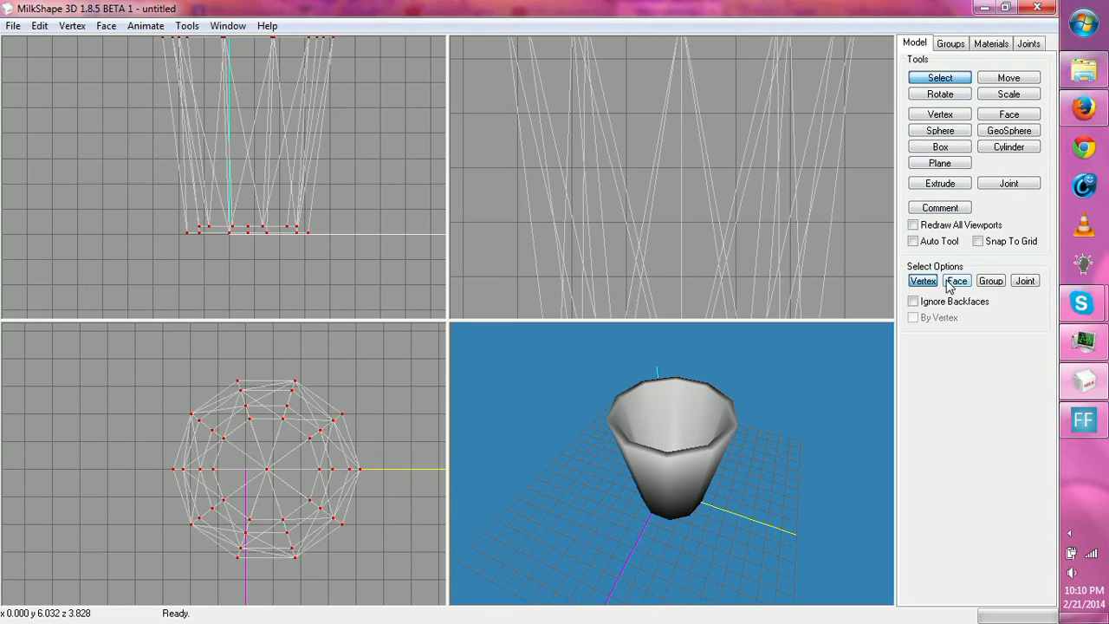
click(948, 284)
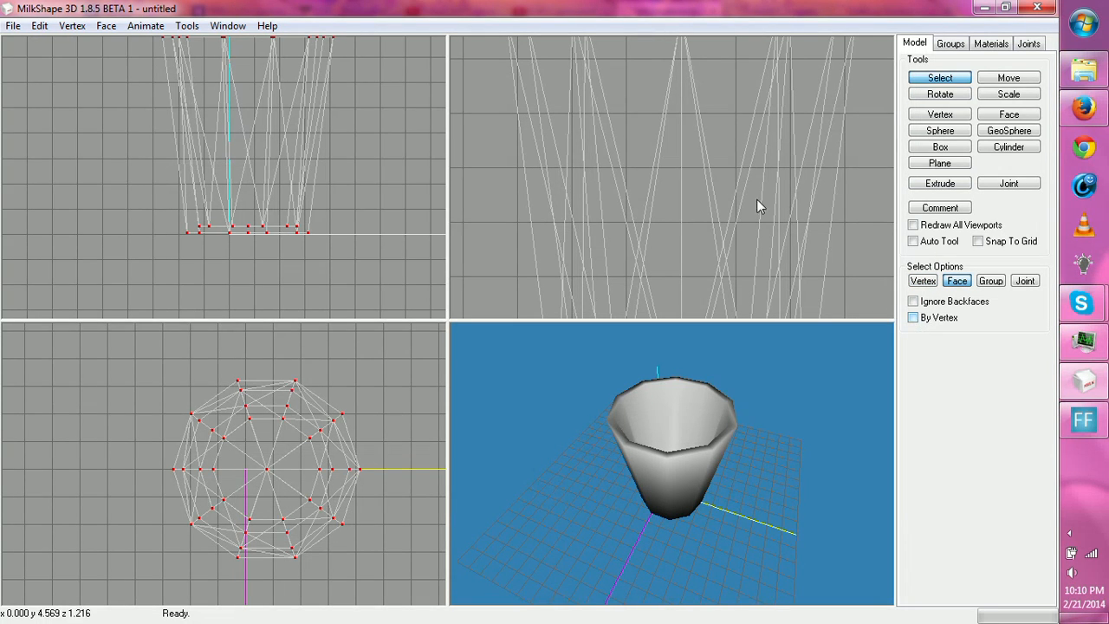
click(617, 120)
drag(632, 423, 655, 370)
right_click(658, 415)
click(709, 323)
- Select all inner and outer bottom faces of the cup around the center vertex, using the By Vertex option
click(342, 438)
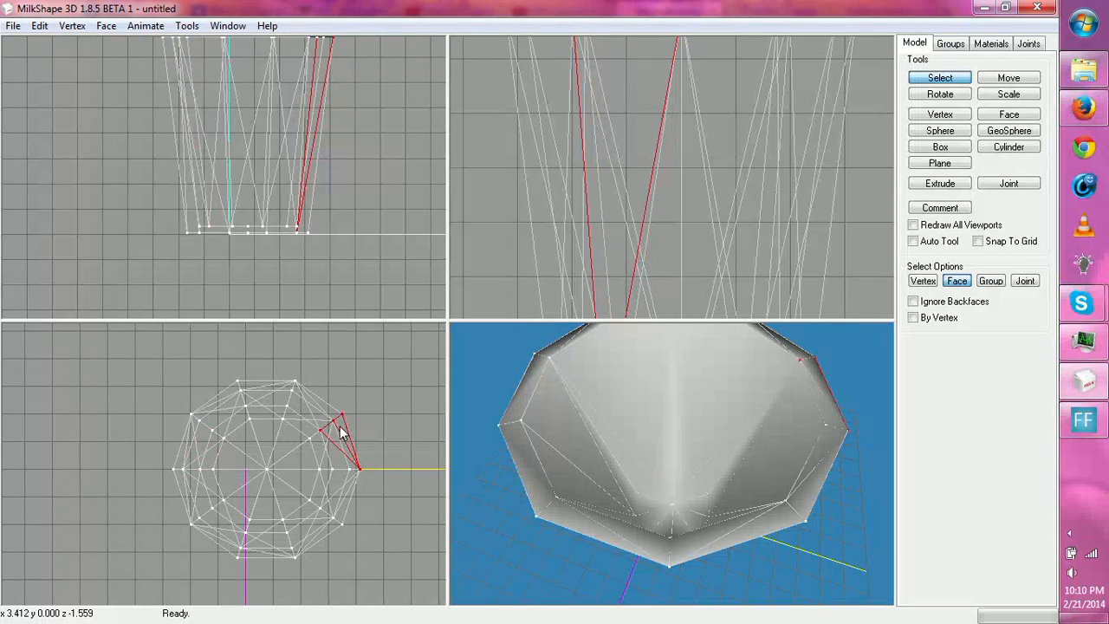
drag(627, 428, 679, 488)
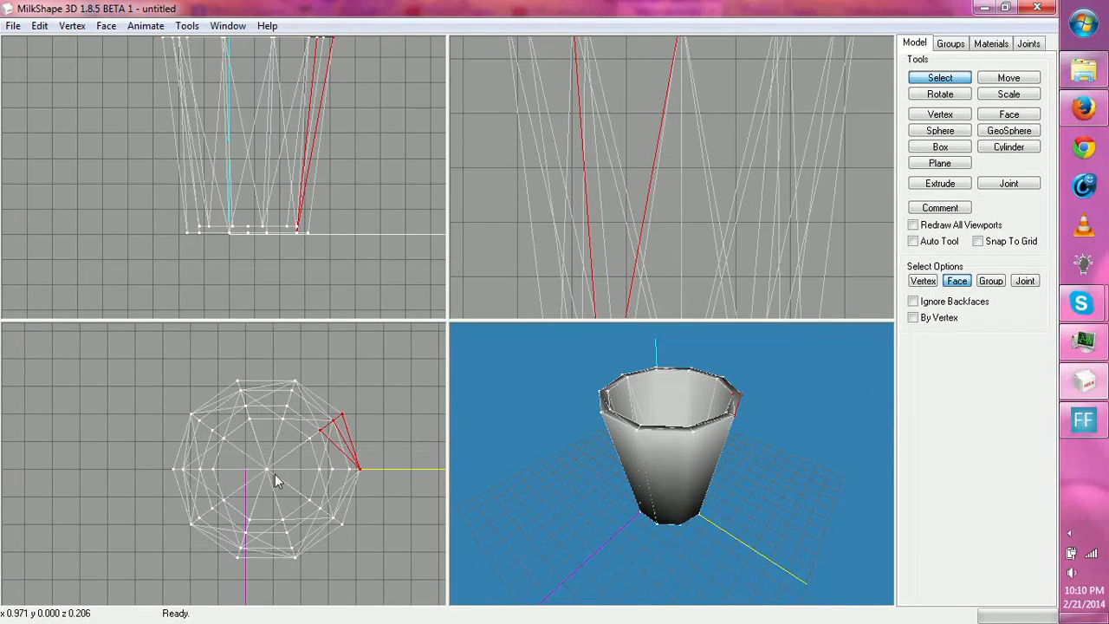
drag(240, 223, 251, 242)
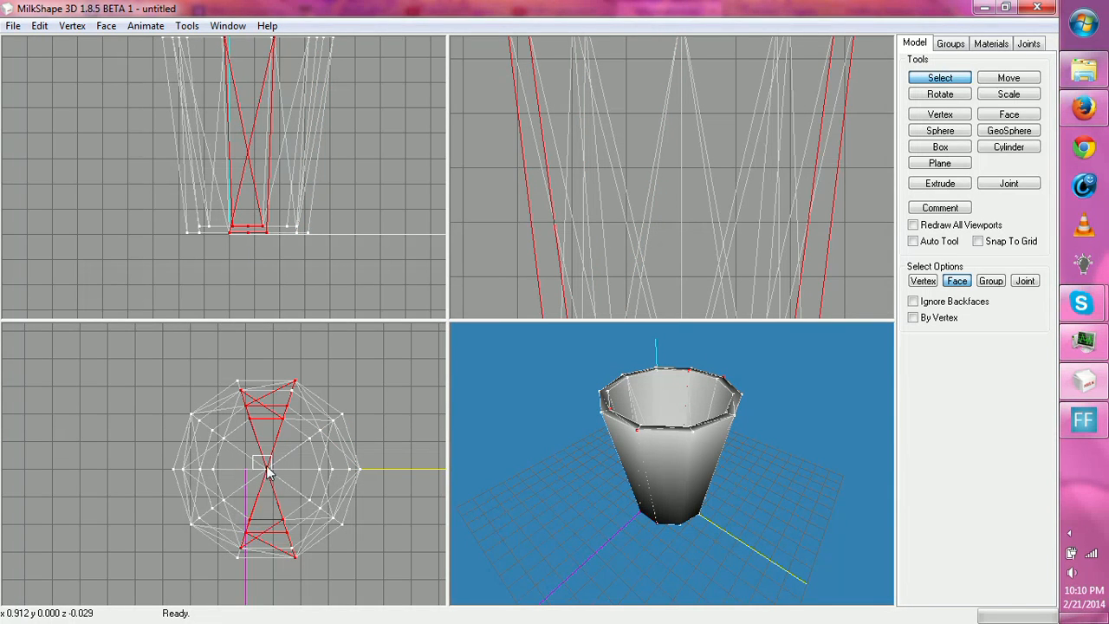
drag(264, 461, 296, 496)
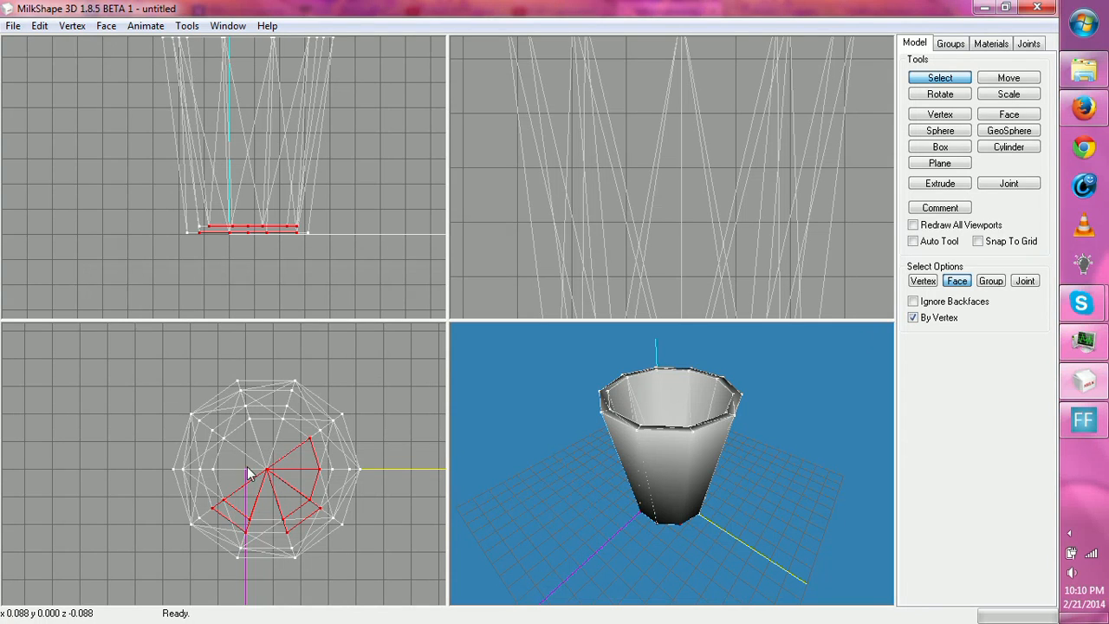
drag(259, 469, 289, 491)
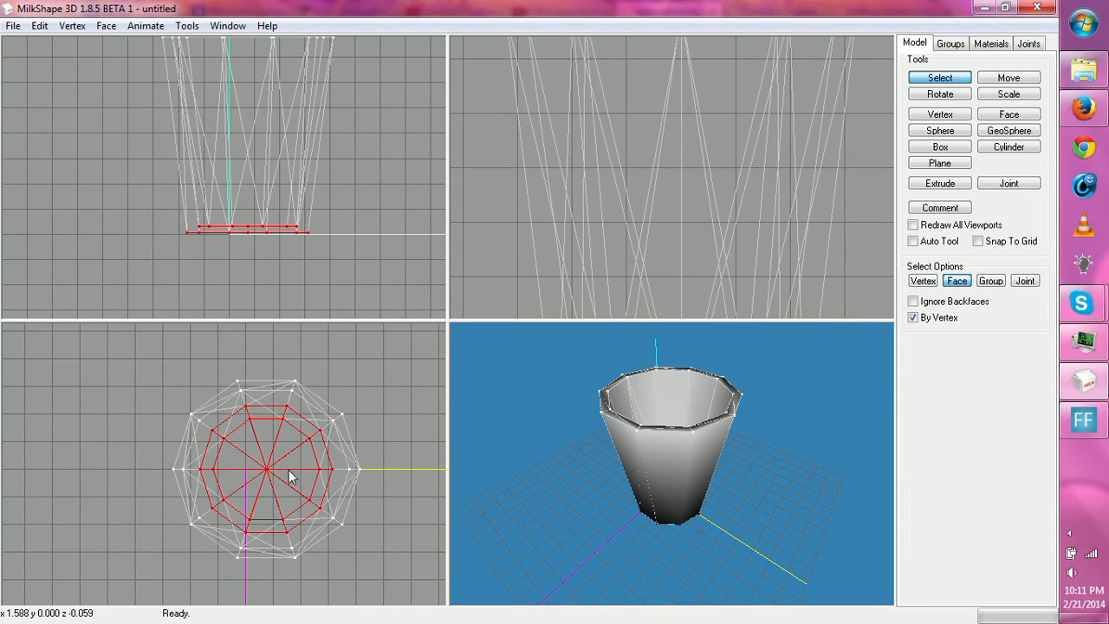
- Regroup the selected bottom faces into their own group, then hide and unhide that group to check its extent
click(951, 44)
click(1011, 221)
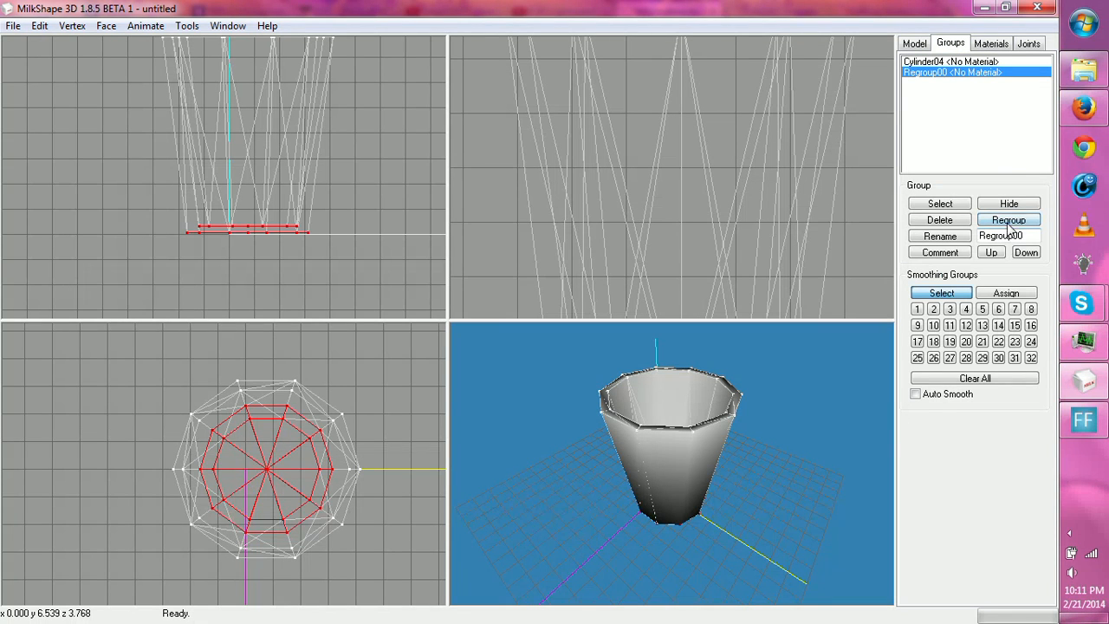
click(1009, 204)
drag(688, 442, 666, 451)
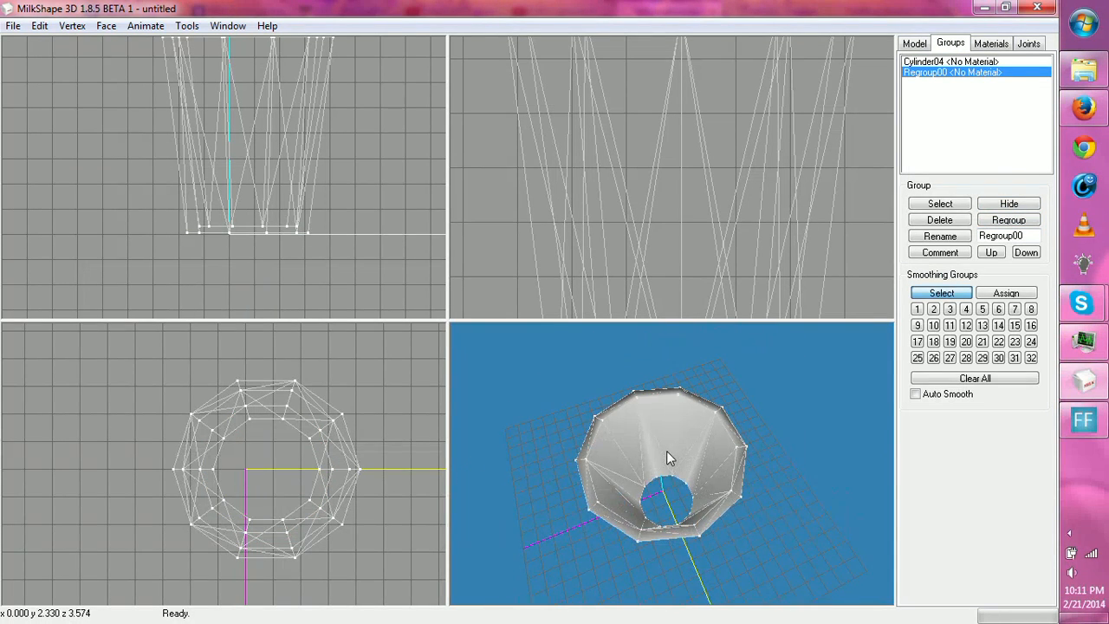
click(1008, 202)
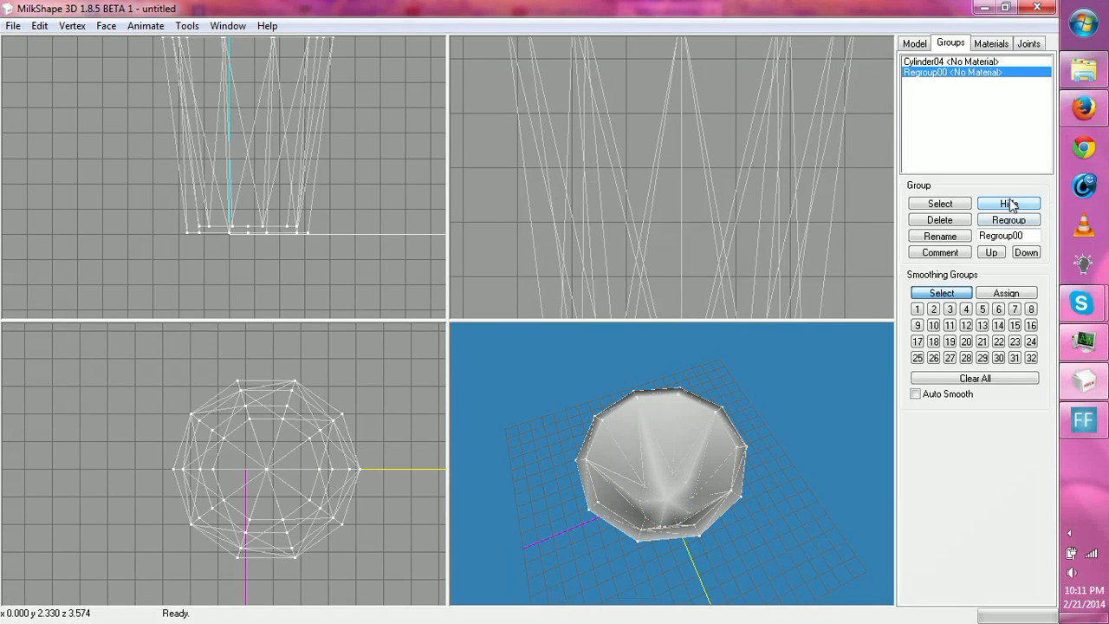
- Select the bottom faces by their center vertex and align their normals
click(914, 45)
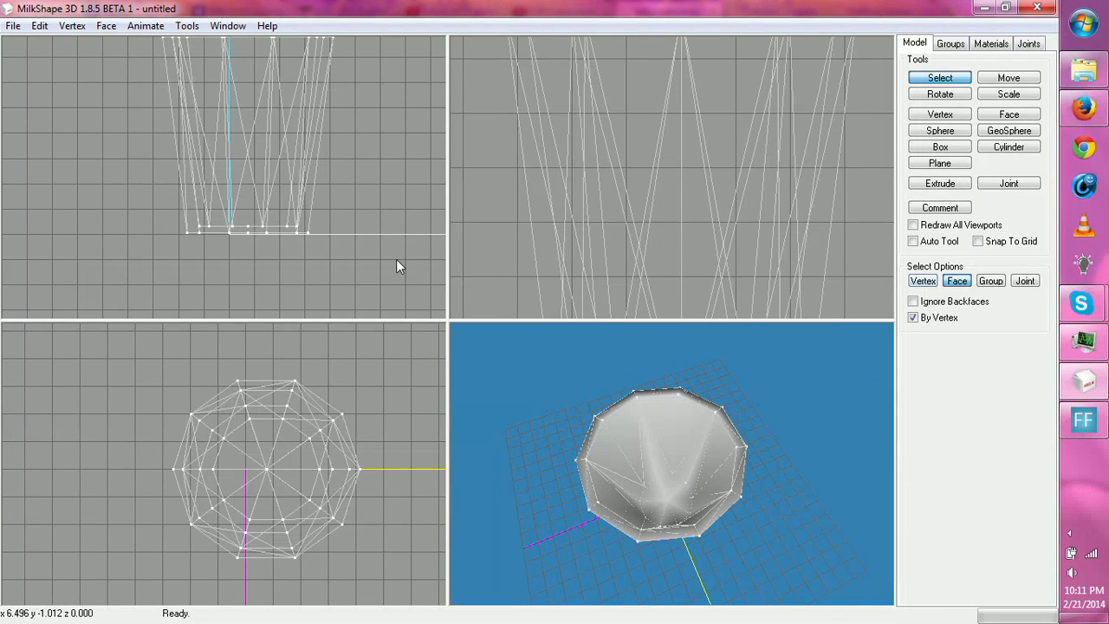
click(259, 462)
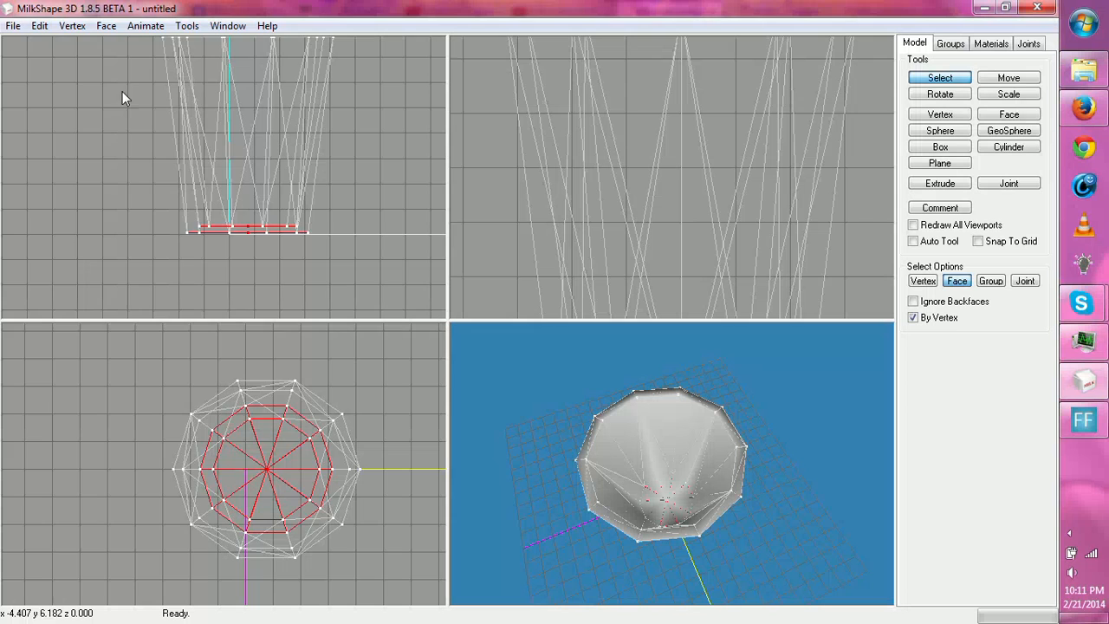
click(72, 25)
click(130, 280)
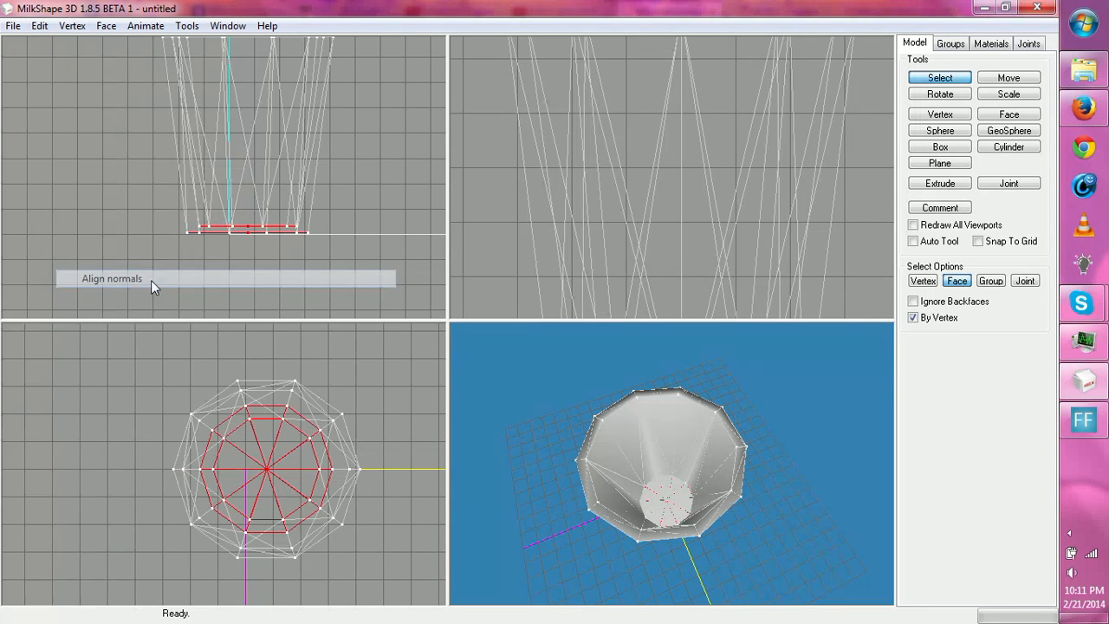
- Turn off the wireframe overlay in the 3D view and inspect the cup's shading
right_click(576, 403)
click(585, 322)
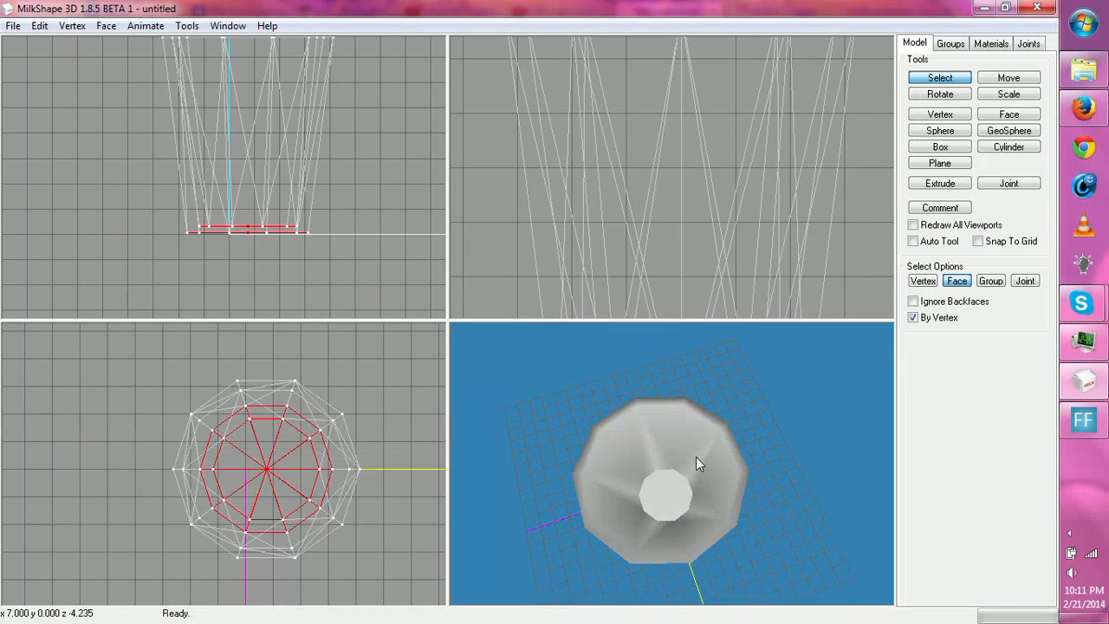
drag(695, 457, 671, 426)
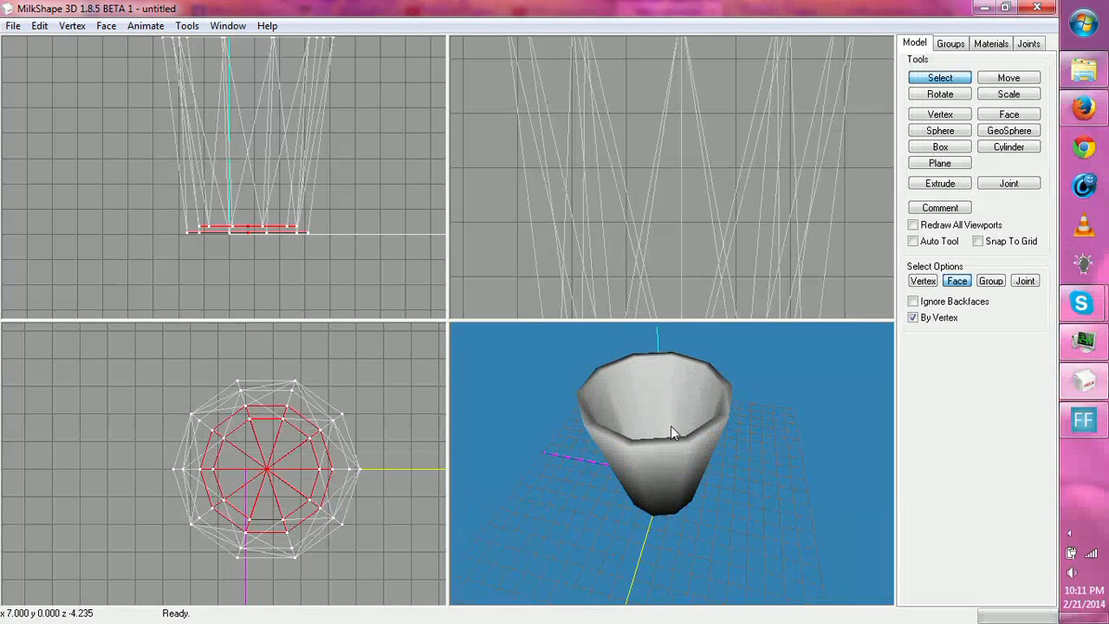
- Hide the bottom group, select the cup's inner and outer wall faces, and regroup them as a separate group
click(953, 44)
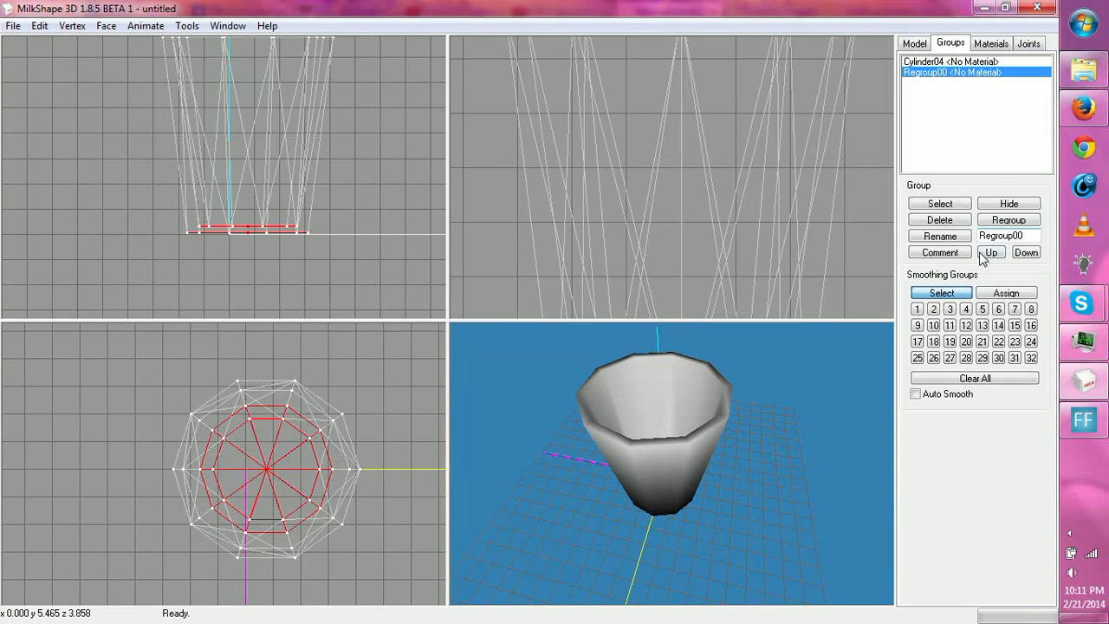
click(1002, 206)
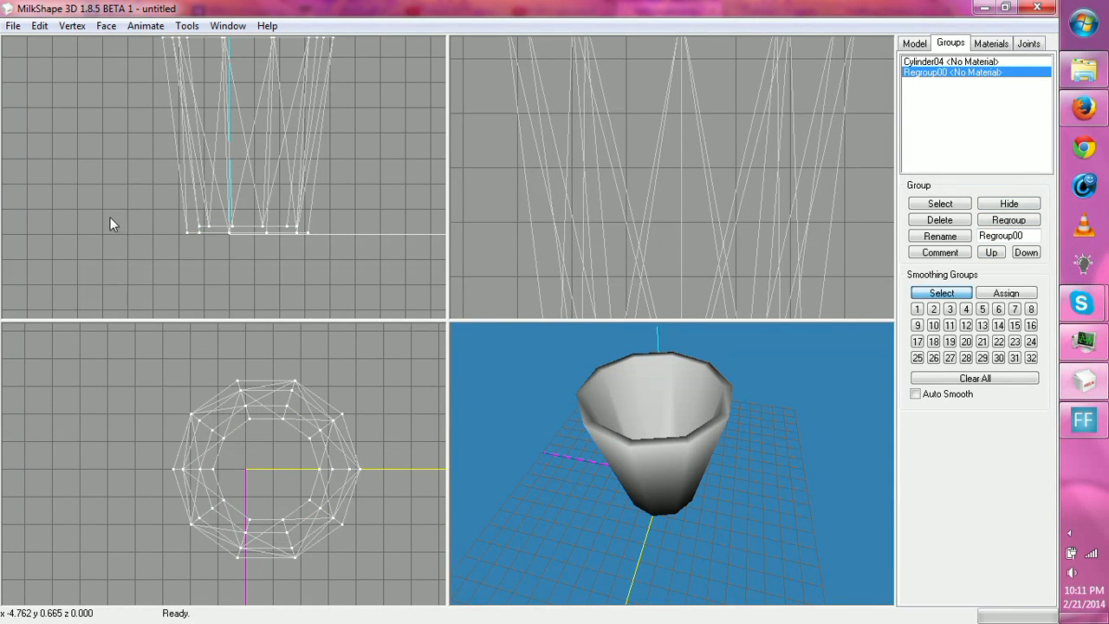
drag(109, 223, 346, 274)
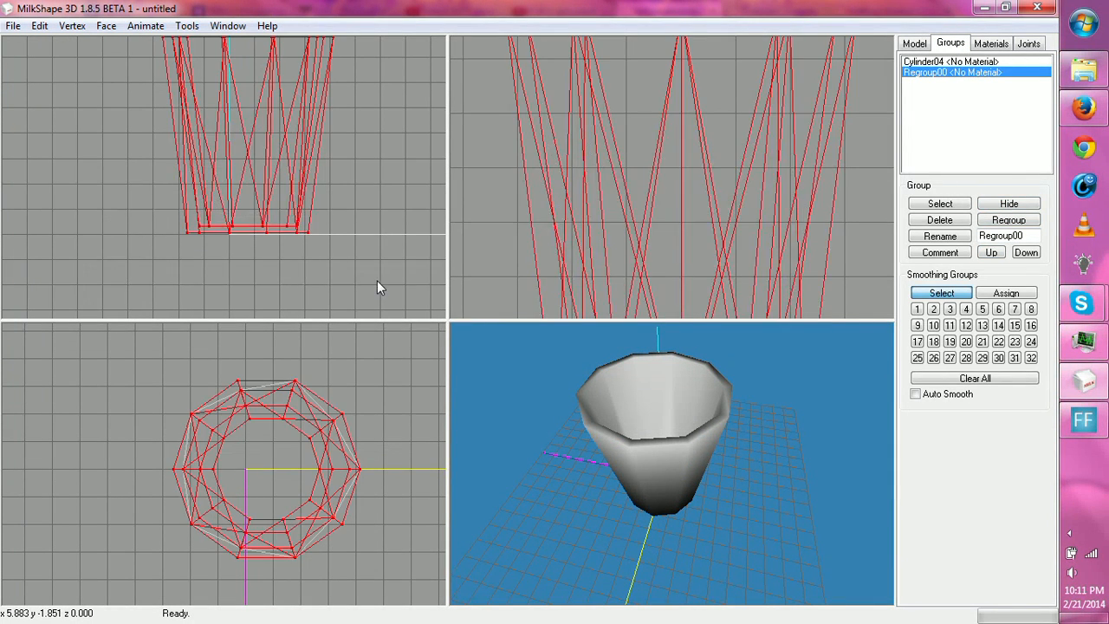
click(1015, 222)
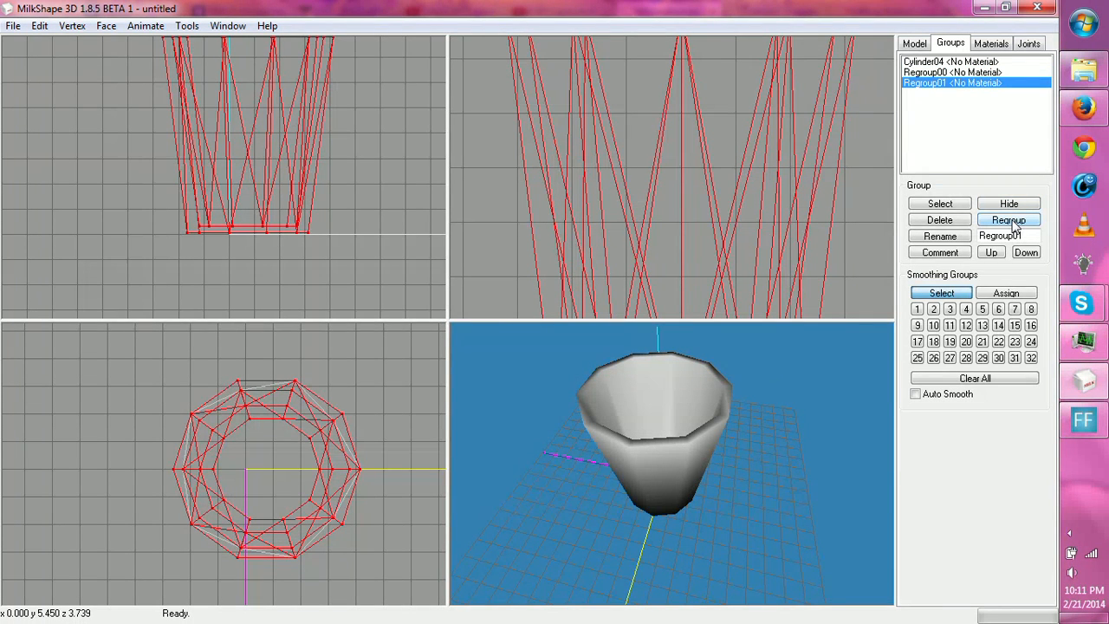
- Align the normals of the selected wall faces and inspect the shading
click(42, 27)
mouse_move(72, 26)
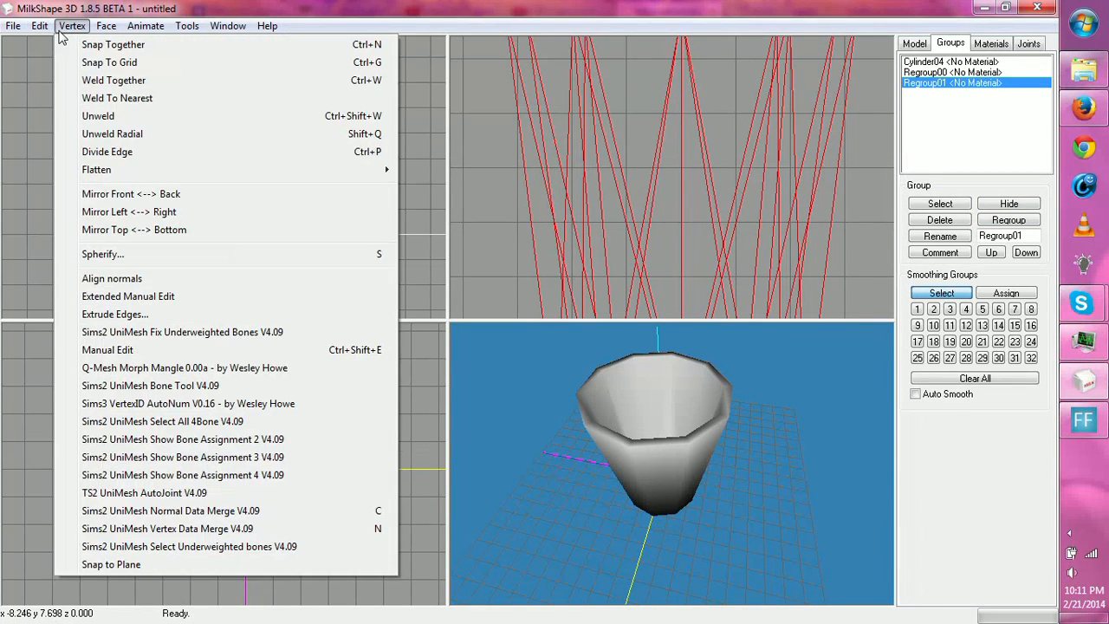
click(112, 278)
mouse_move(493, 377)
mouse_down()
mouse_move(555, 385)
mouse_move(608, 370)
mouse_move(650, 384)
mouse_move(612, 391)
mouse_up()
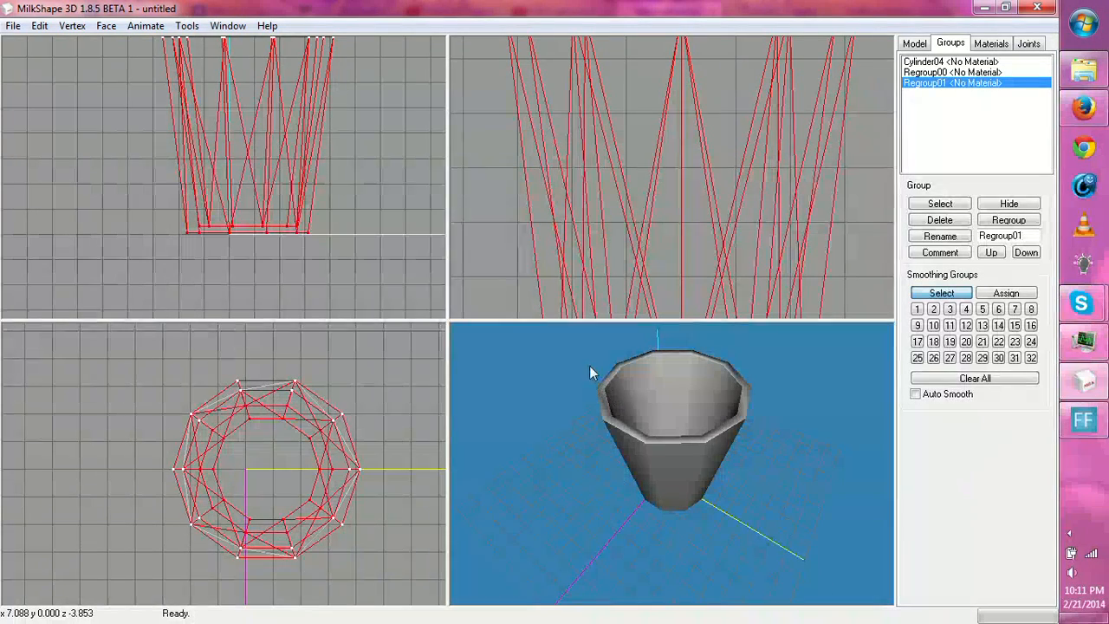
- Hide the wall group, select all the faces of the remaining rim ring, and align their normals
click(936, 62)
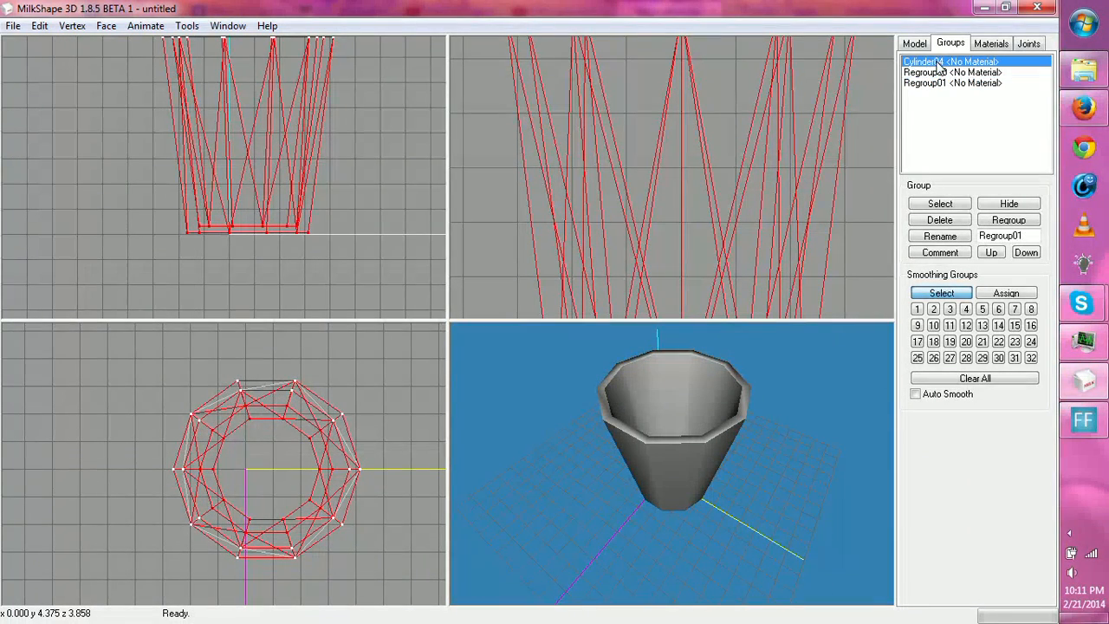
click(965, 83)
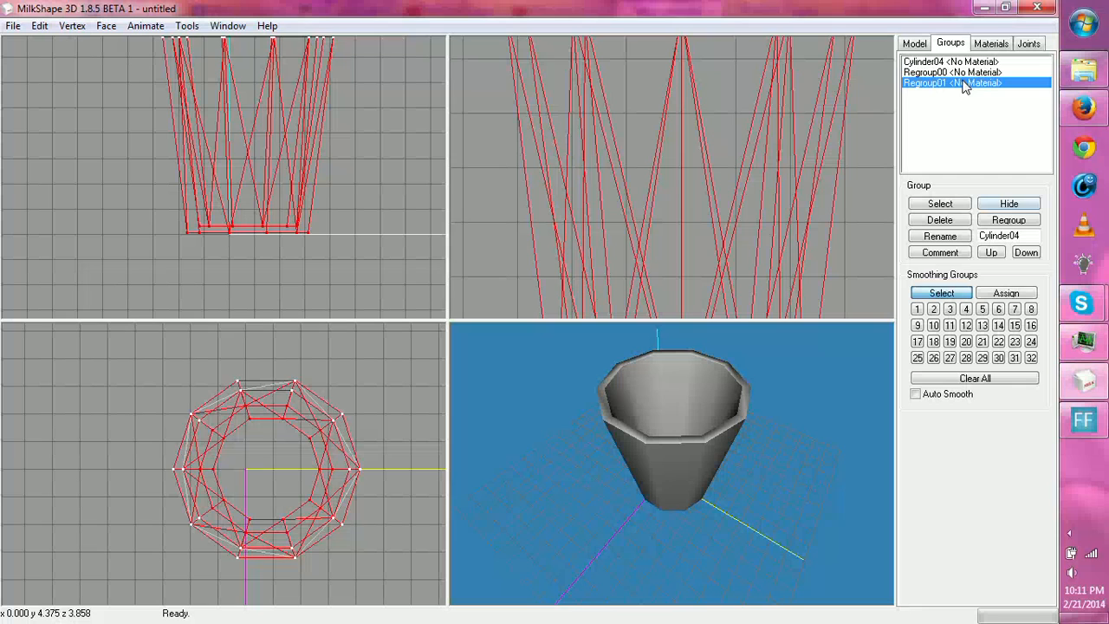
click(1009, 205)
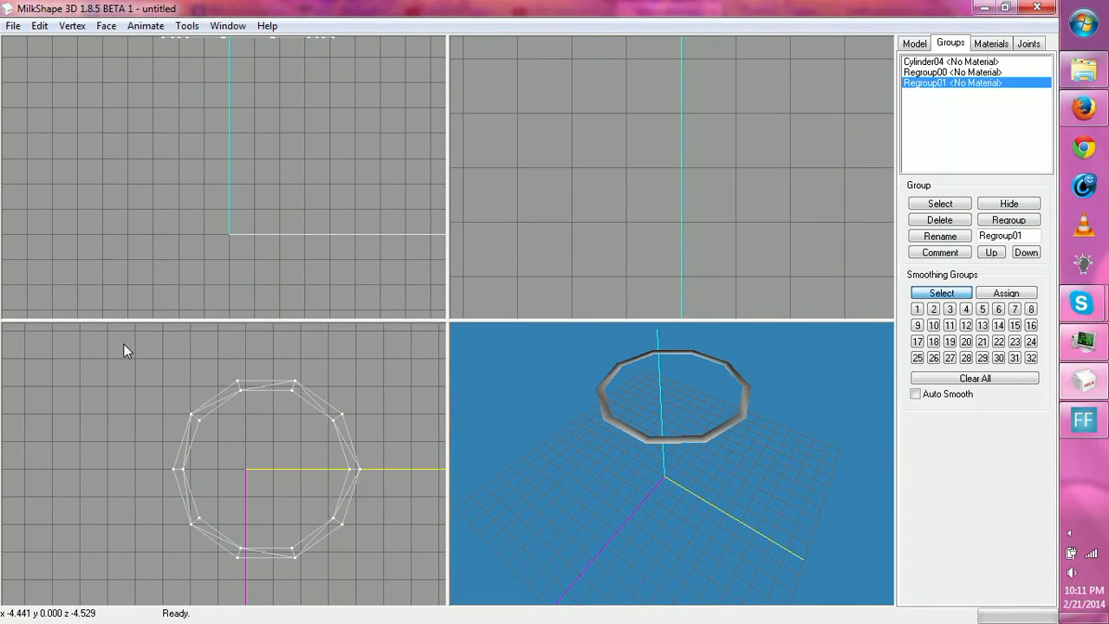
drag(123, 349, 414, 607)
click(72, 26)
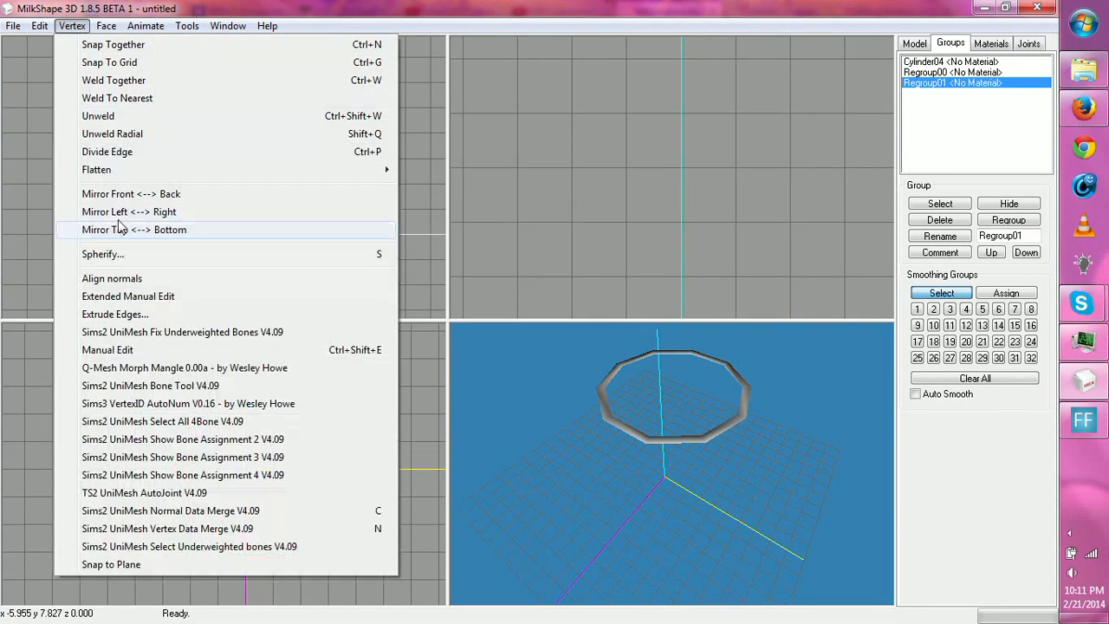
click(117, 278)
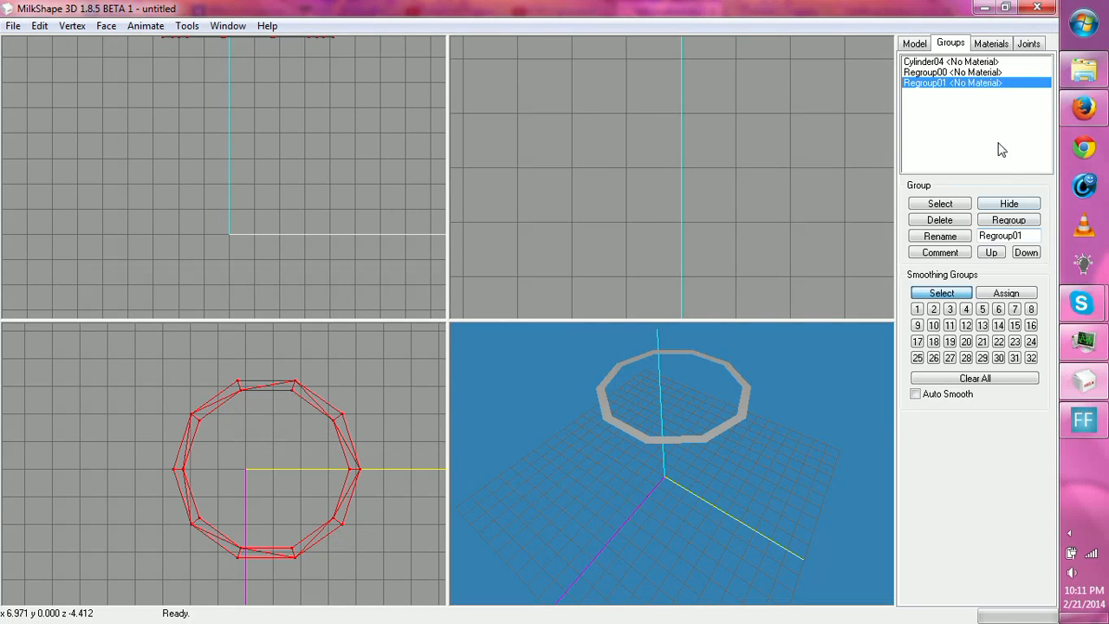
- Unhide the wall and bottom groups and inspect the whole cup's shading from several angles
click(1005, 208)
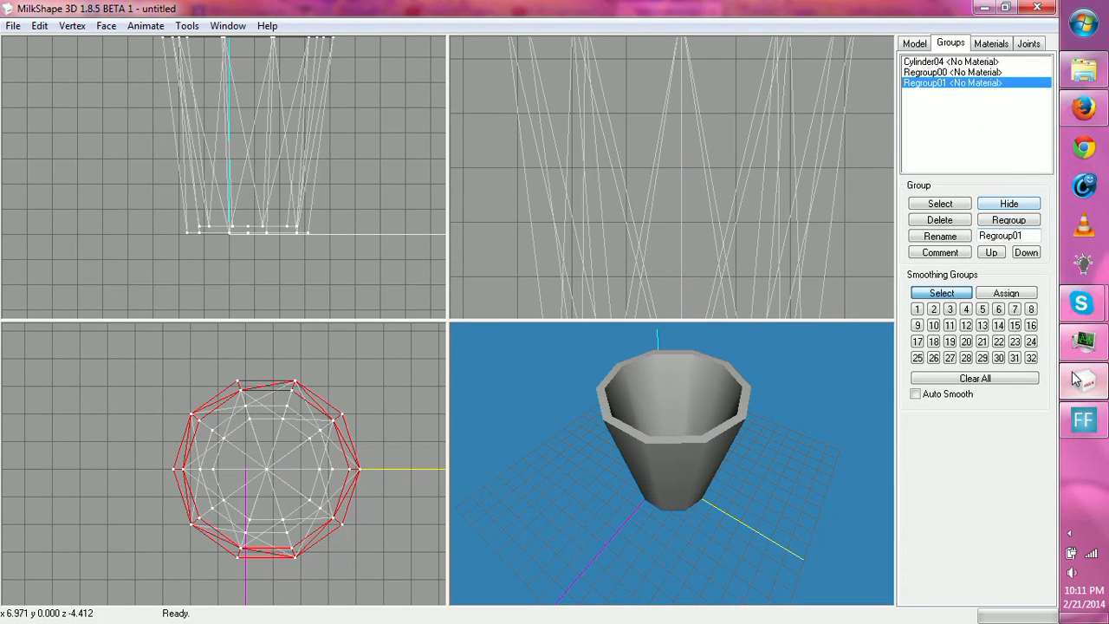
mouse_move(690, 483)
mouse_down()
mouse_move(711, 401)
mouse_move(765, 460)
mouse_move(820, 460)
mouse_move(787, 402)
mouse_move(725, 407)
mouse_move(705, 426)
mouse_move(733, 449)
mouse_move(752, 489)
mouse_up()
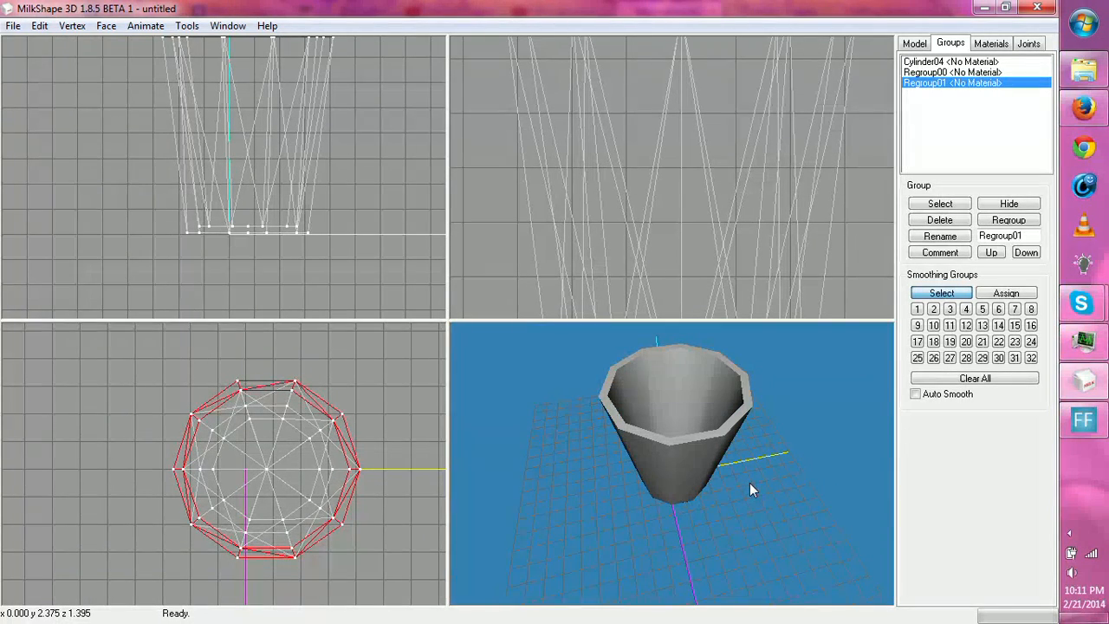
mouse_move(773, 468)
mouse_down()
mouse_move(679, 495)
mouse_move(522, 463)
mouse_move(620, 445)
mouse_move(728, 456)
mouse_move(818, 489)
mouse_move(819, 453)
mouse_move(797, 430)
mouse_move(707, 428)
mouse_move(690, 440)
mouse_move(747, 432)
mouse_move(712, 454)
mouse_up()
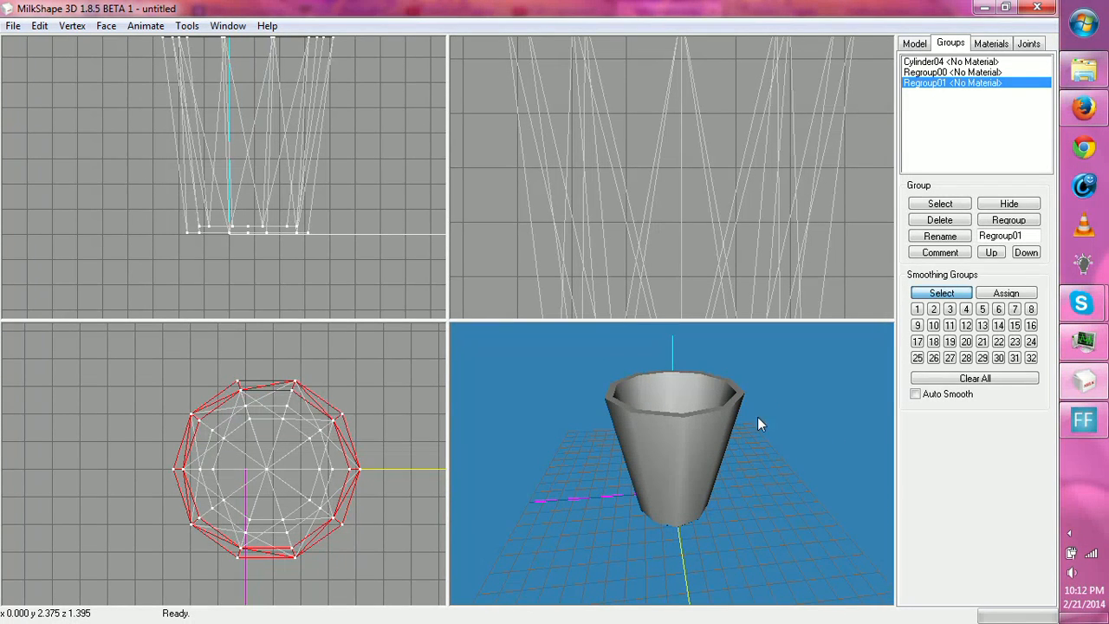
- Toggle the selection of groups Cylinder04, Regroup00 and Regroup01 in turn to check which cup faces each one contains
click(917, 45)
click(940, 51)
click(944, 73)
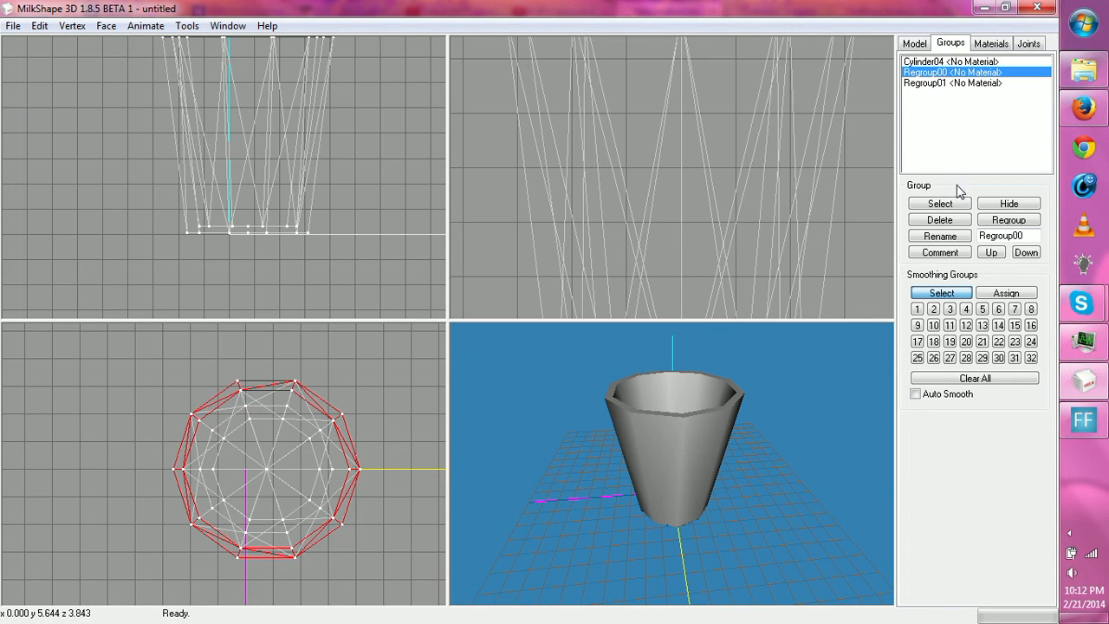
click(945, 62)
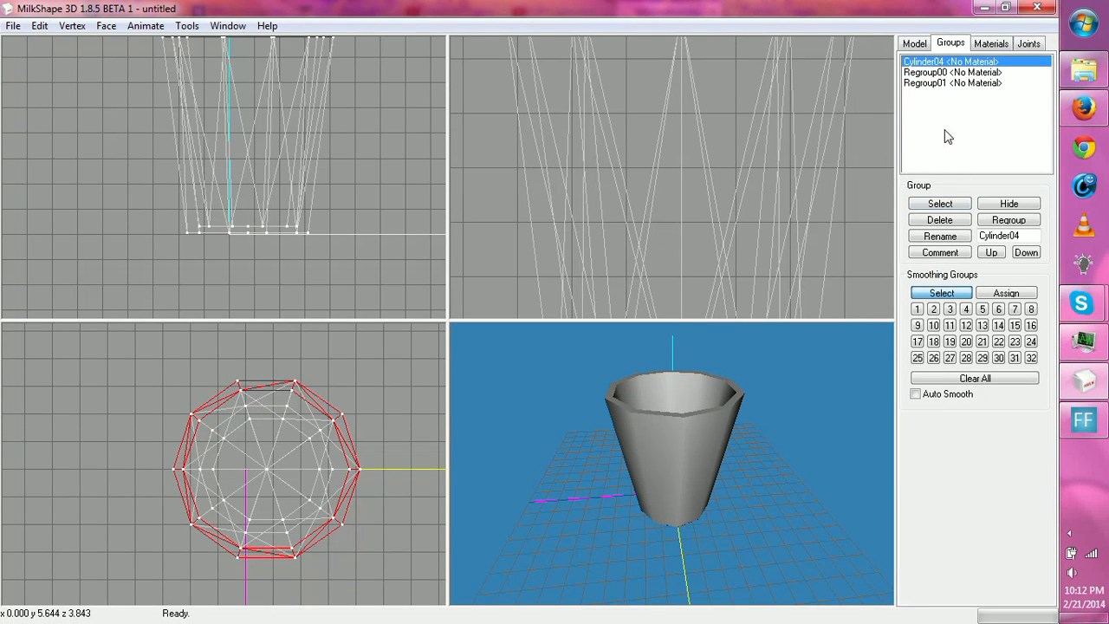
click(938, 206)
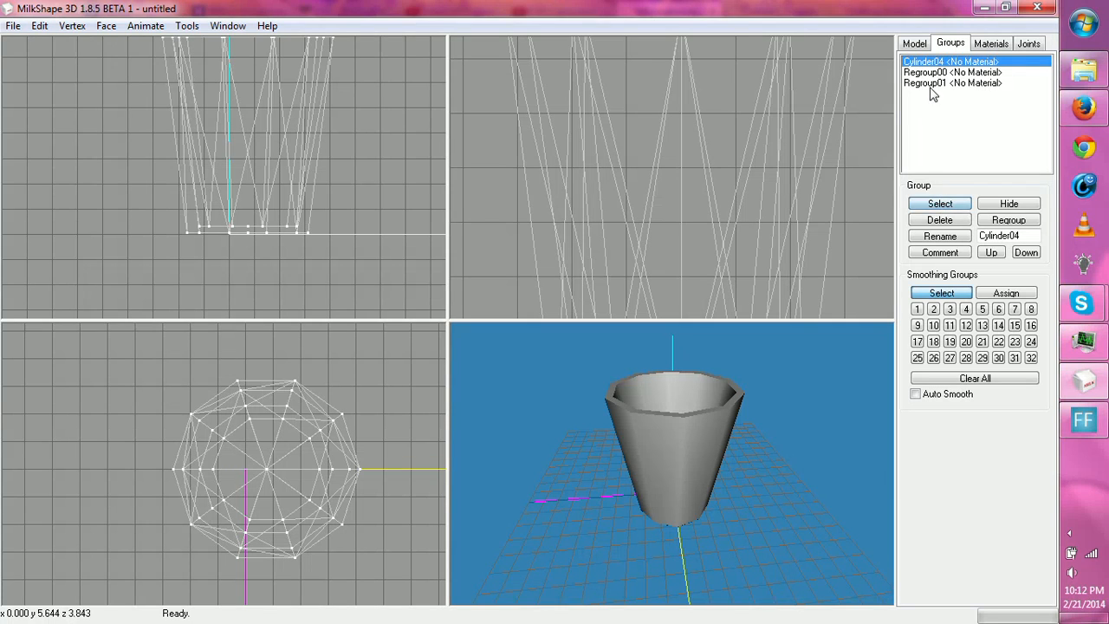
click(942, 74)
click(945, 205)
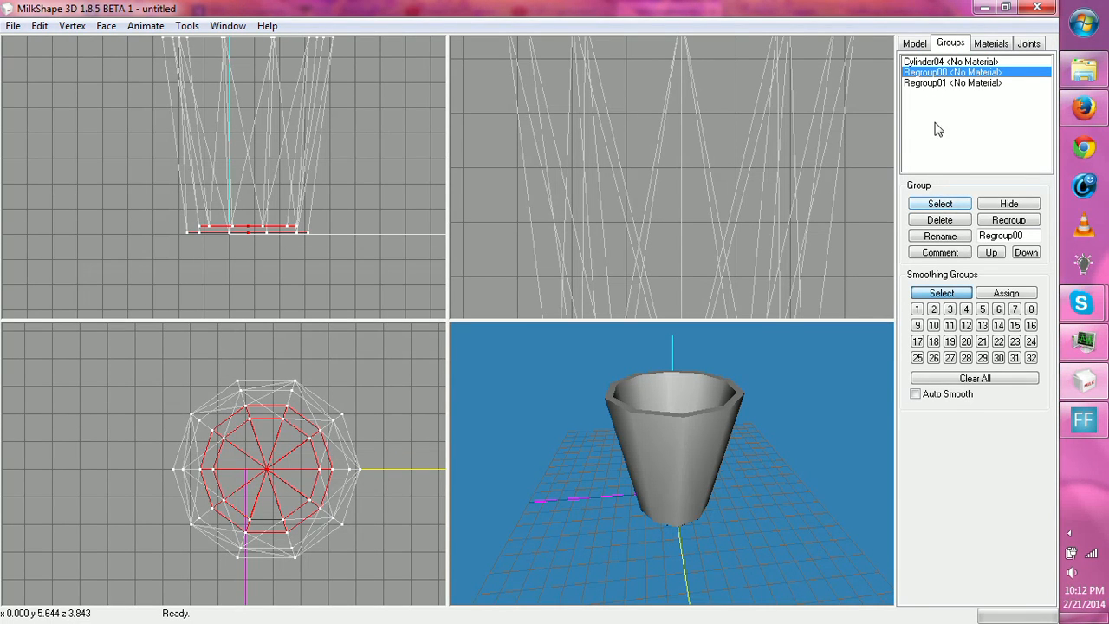
click(951, 82)
click(940, 205)
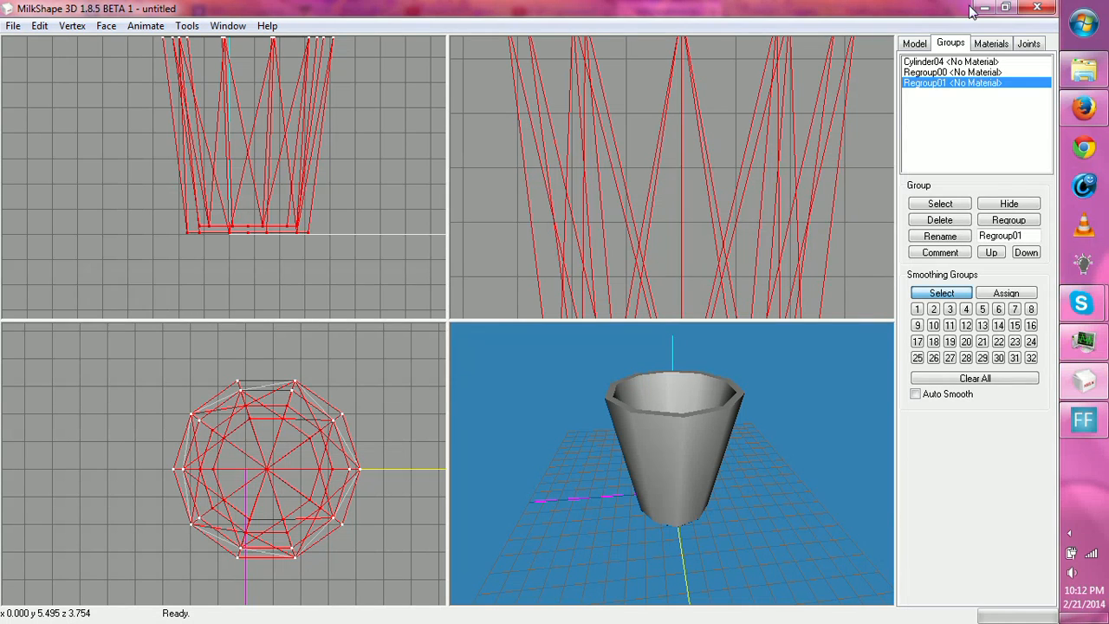
- Regroup all the selected faces of the three groups into one, deselect them, and inspect the merged cup's shading inside and out
click(950, 62)
click(942, 206)
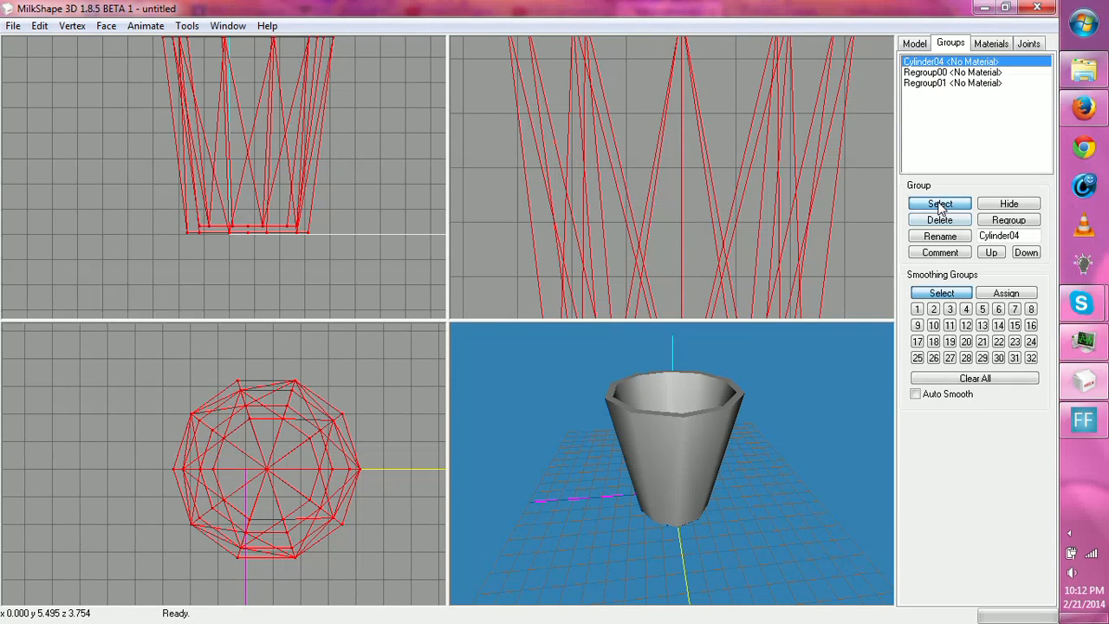
click(1006, 221)
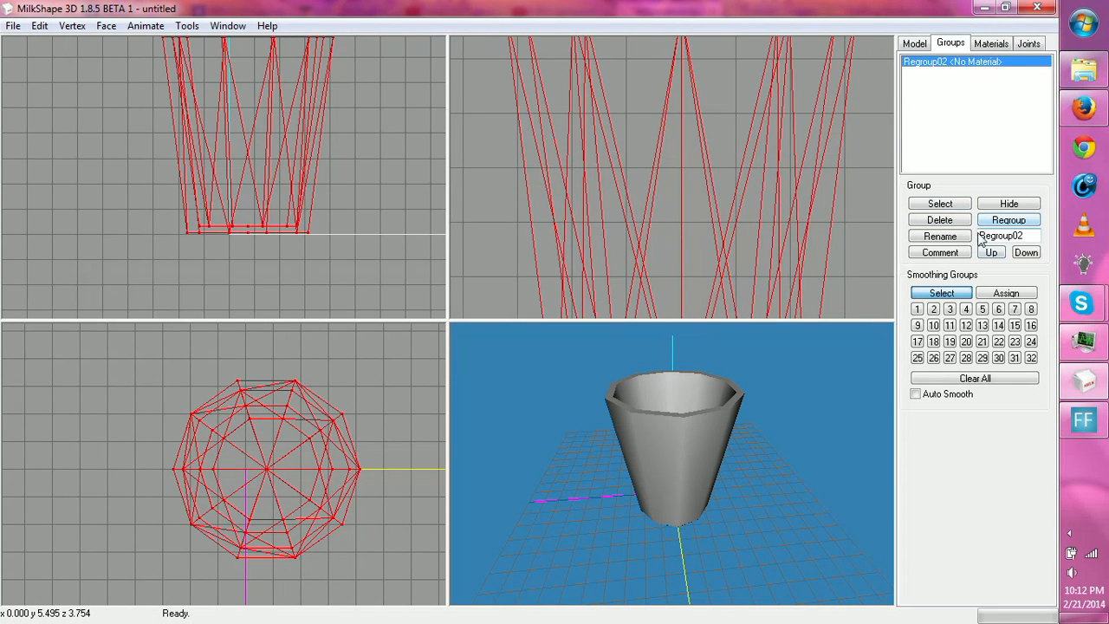
click(942, 205)
drag(765, 456, 782, 543)
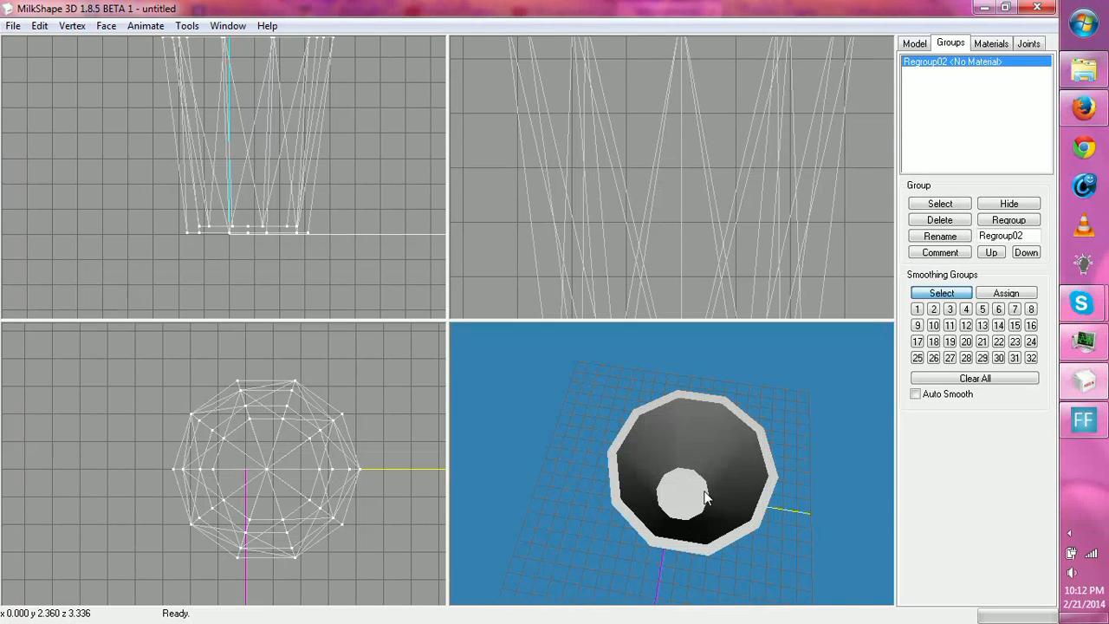
drag(706, 497, 666, 267)
drag(688, 394, 727, 610)
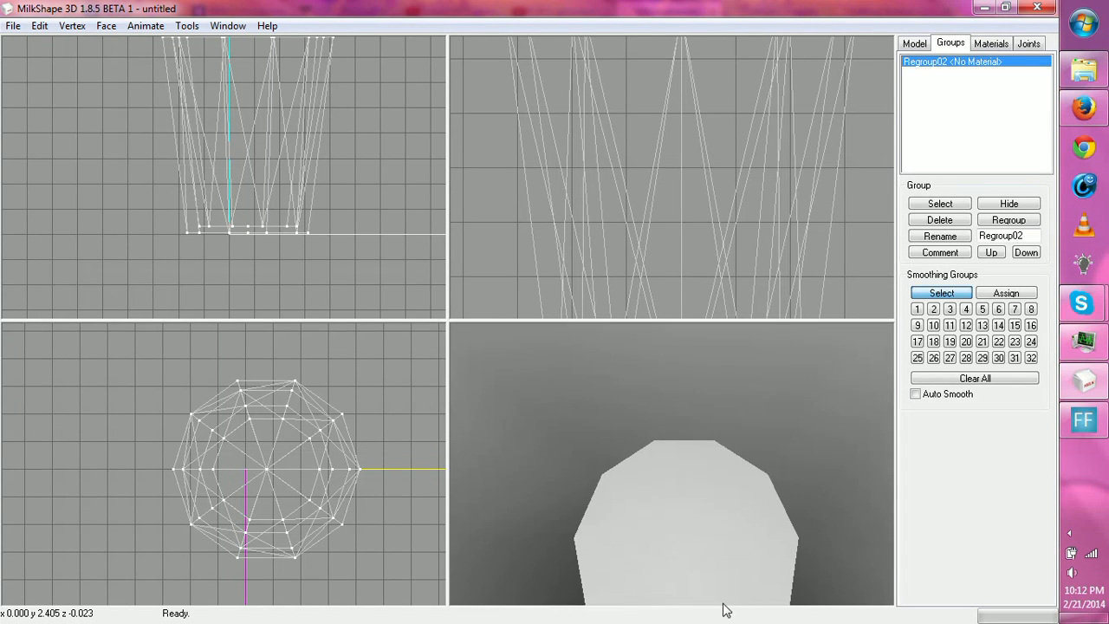
drag(680, 568, 734, 489)
- Select every face of the merged cup, try aligning all the normals together, and undo the alignment after checking the shading
drag(161, 367, 425, 564)
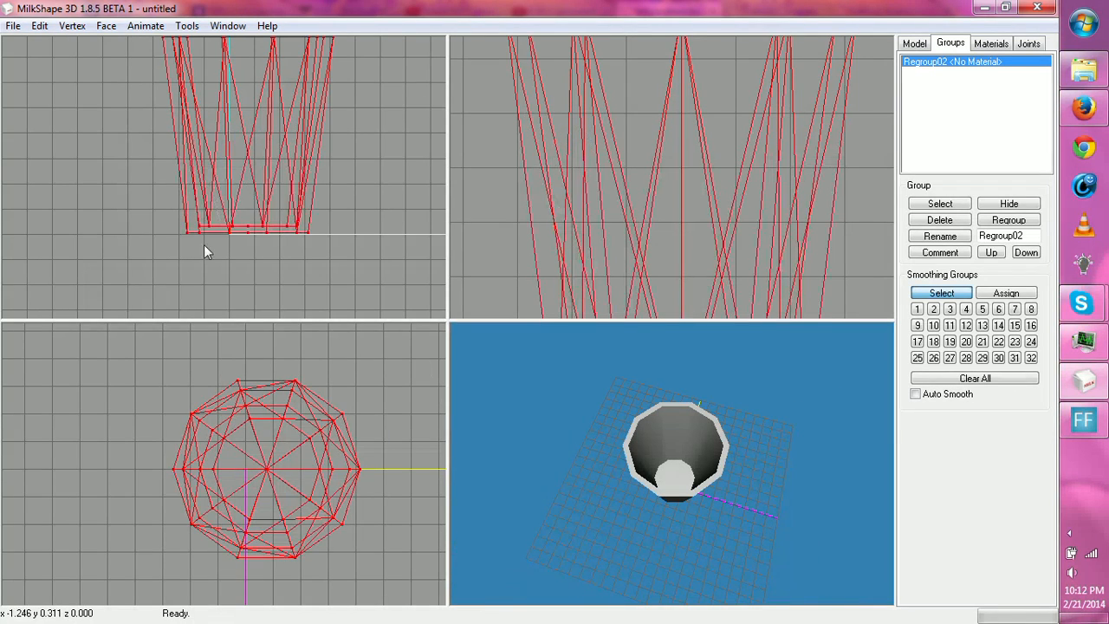
click(72, 25)
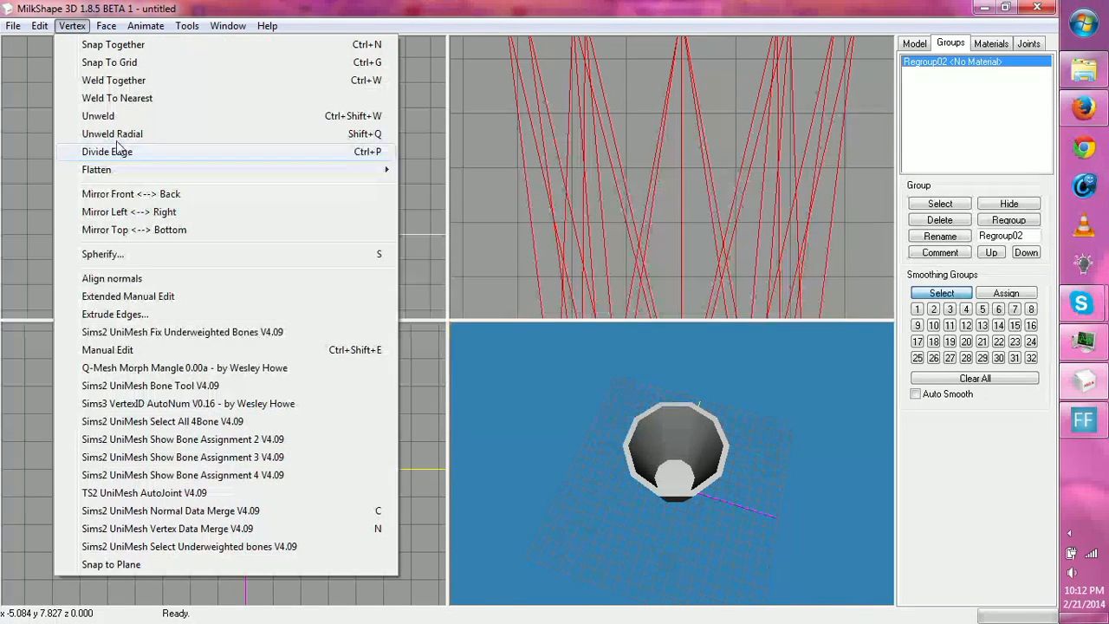
click(130, 279)
drag(675, 426, 726, 499)
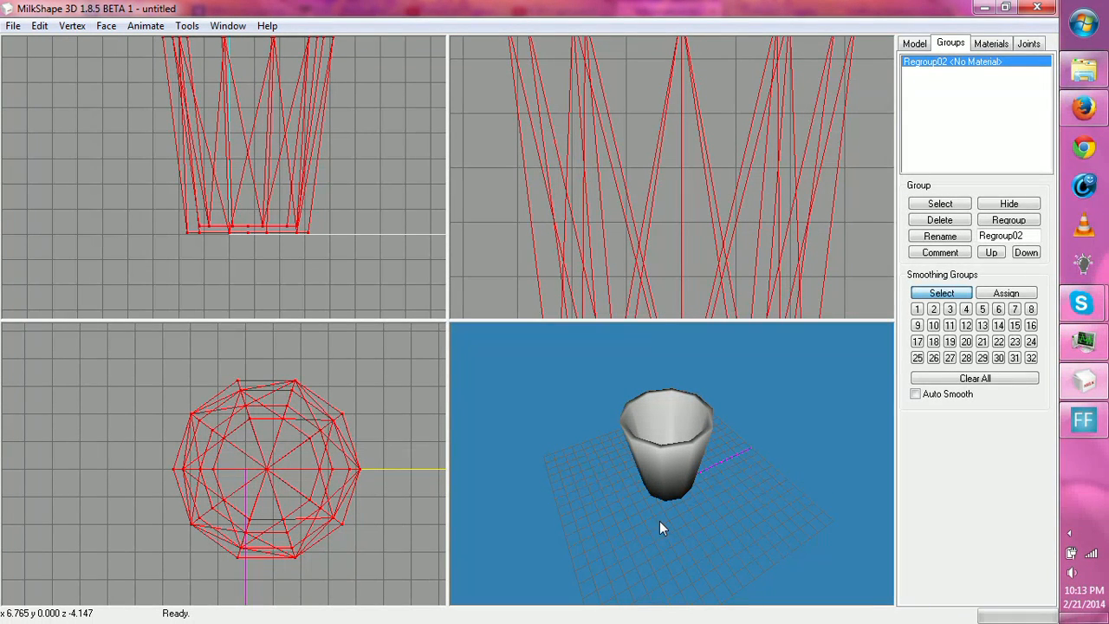
drag(659, 521, 620, 513)
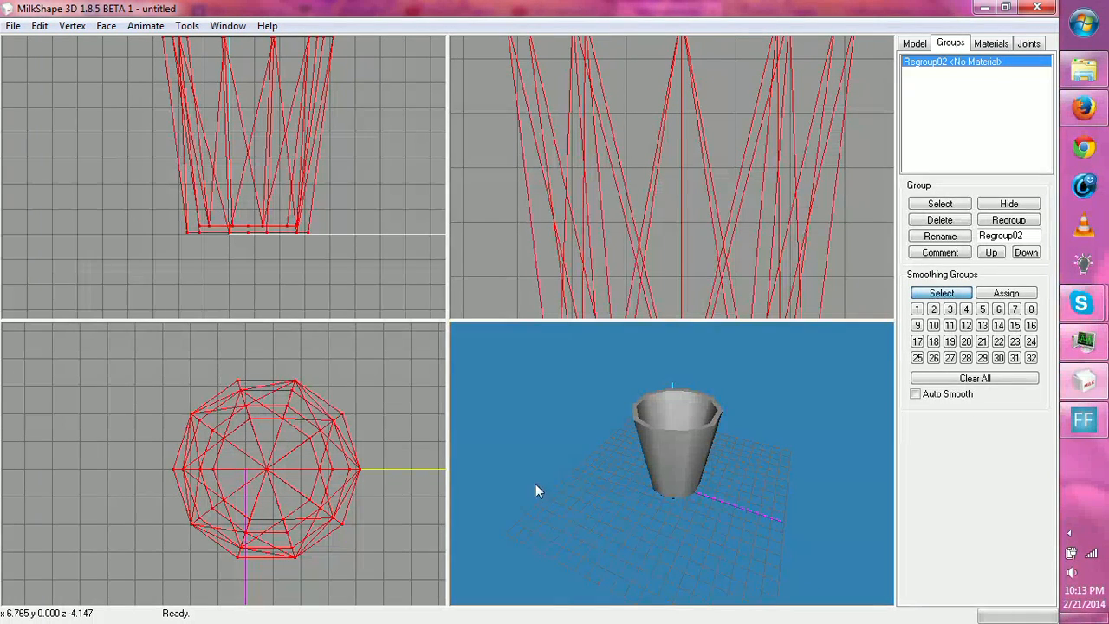
- Inspect the merged cup's shading from the sides, from underneath and looking down into the interior
drag(536, 487, 642, 443)
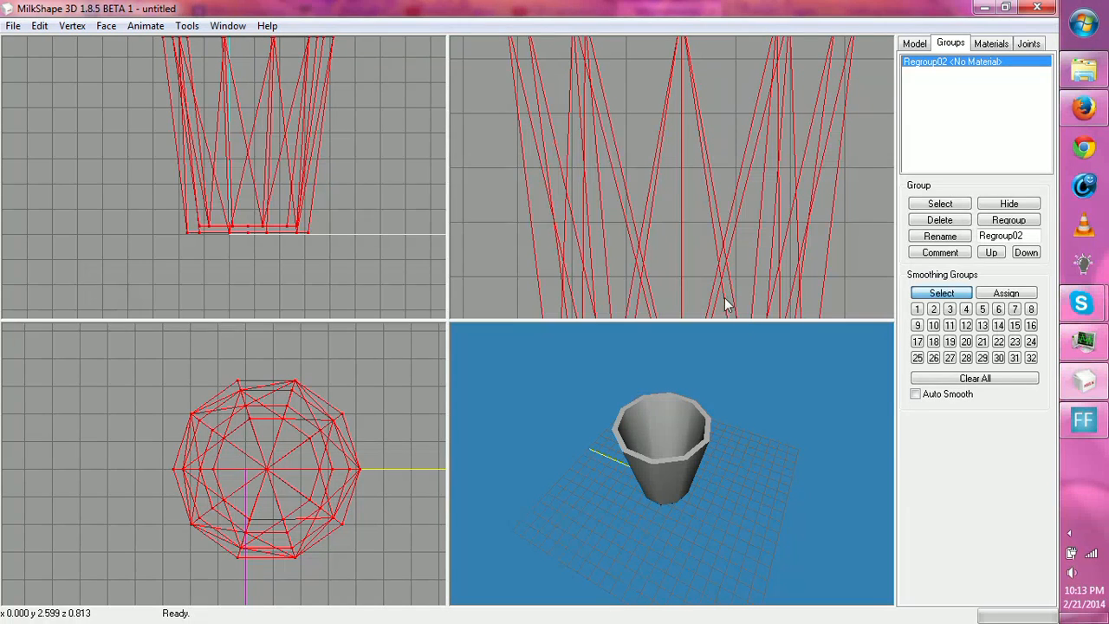
drag(752, 428, 547, 448)
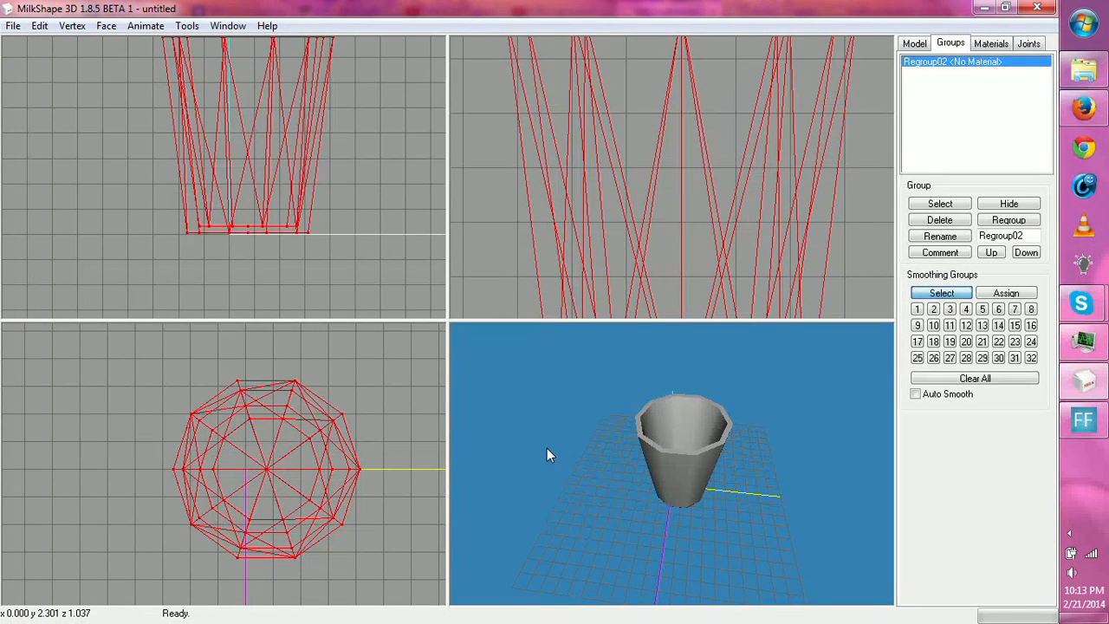
drag(547, 448, 672, 470)
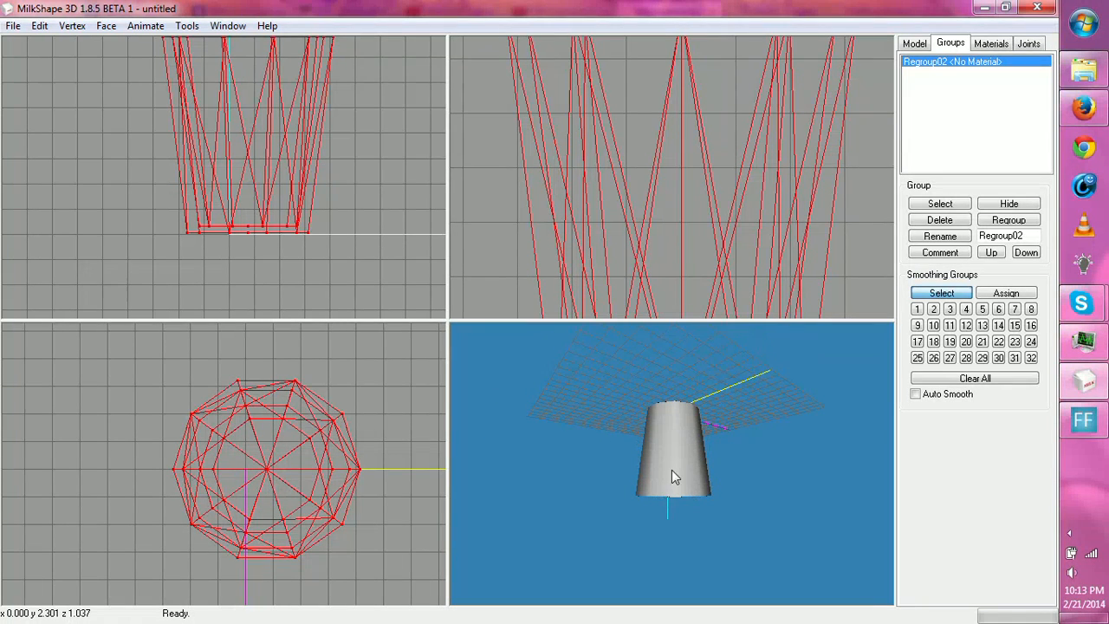
click(915, 44)
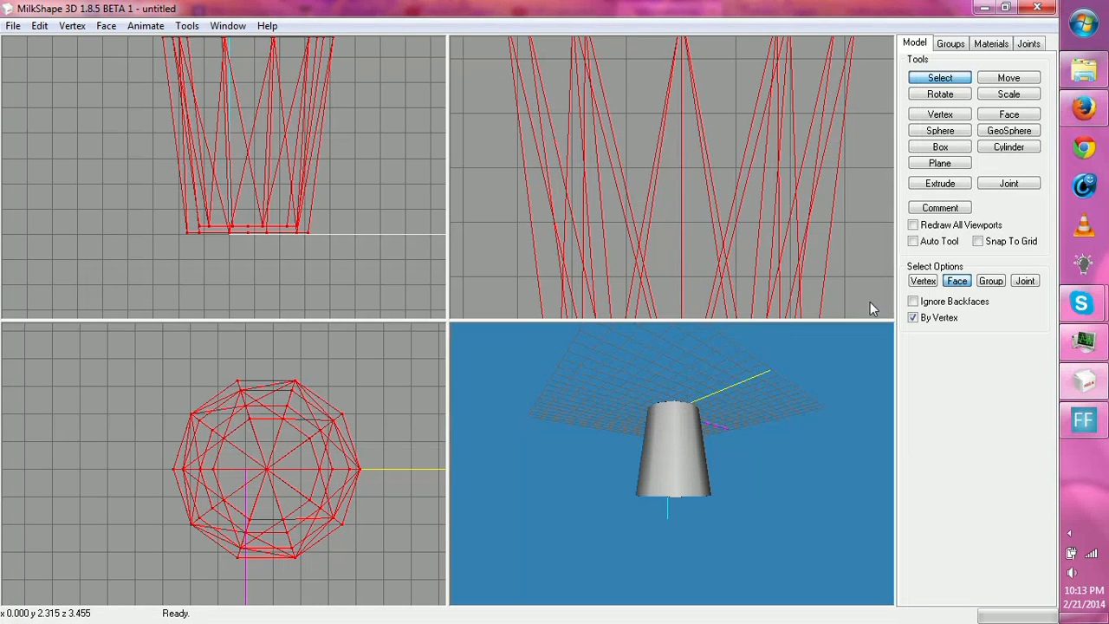
drag(604, 476, 608, 511)
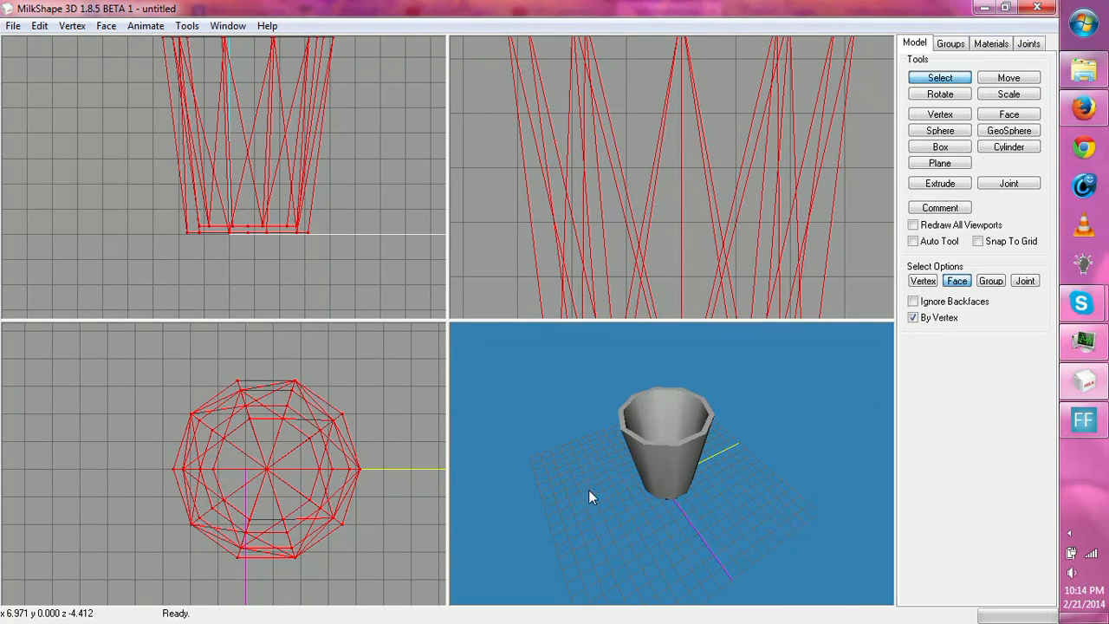
mouse_move(590, 491)
mouse_down()
mouse_move(594, 468)
mouse_move(588, 477)
mouse_up()
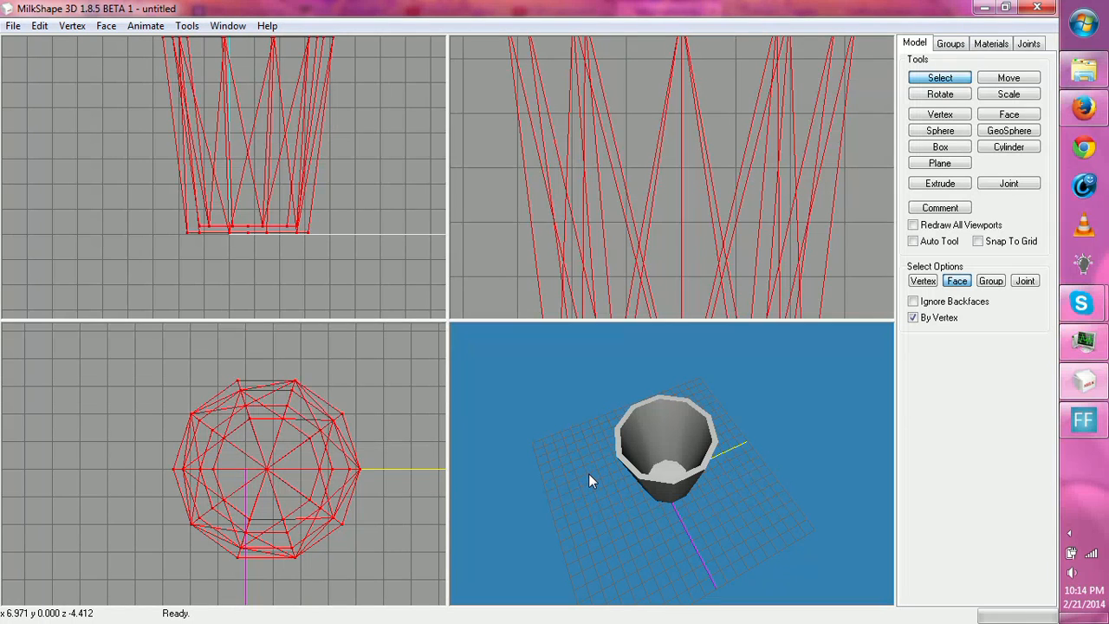